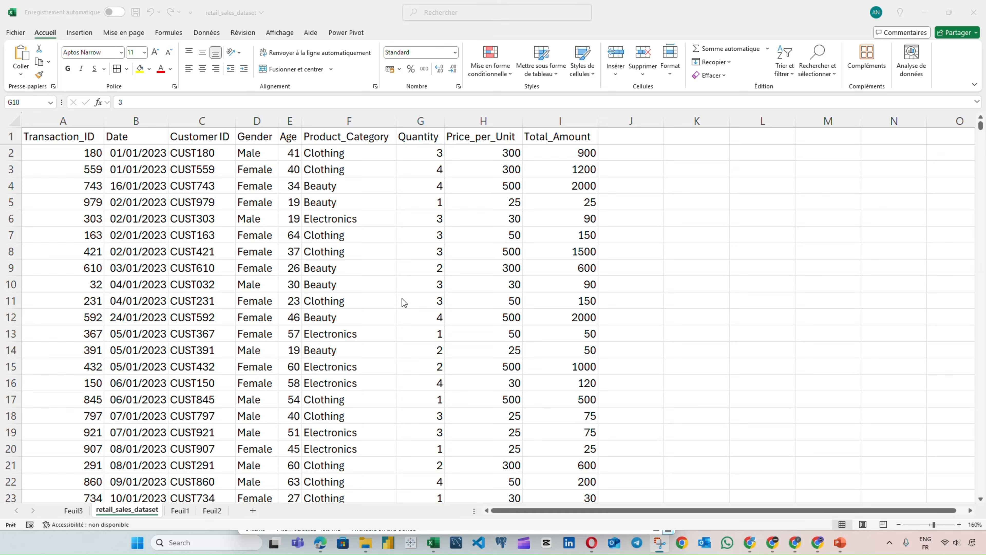
# - Select the Product_Category and Total_Amount columns together, from their headers to the last data row
pyautogui.click(327, 136)
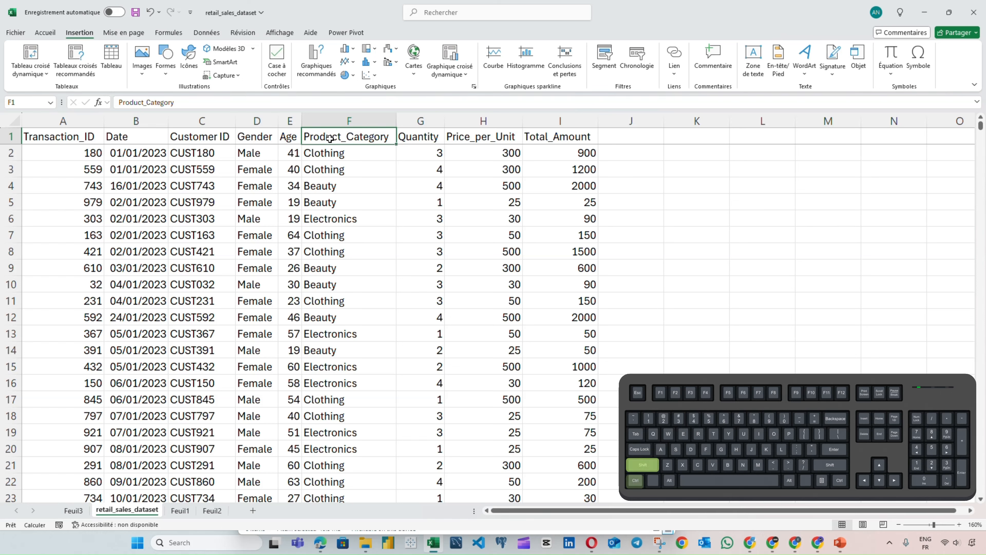
pyautogui.hotkey('ctrl', 'shift', 'Down')
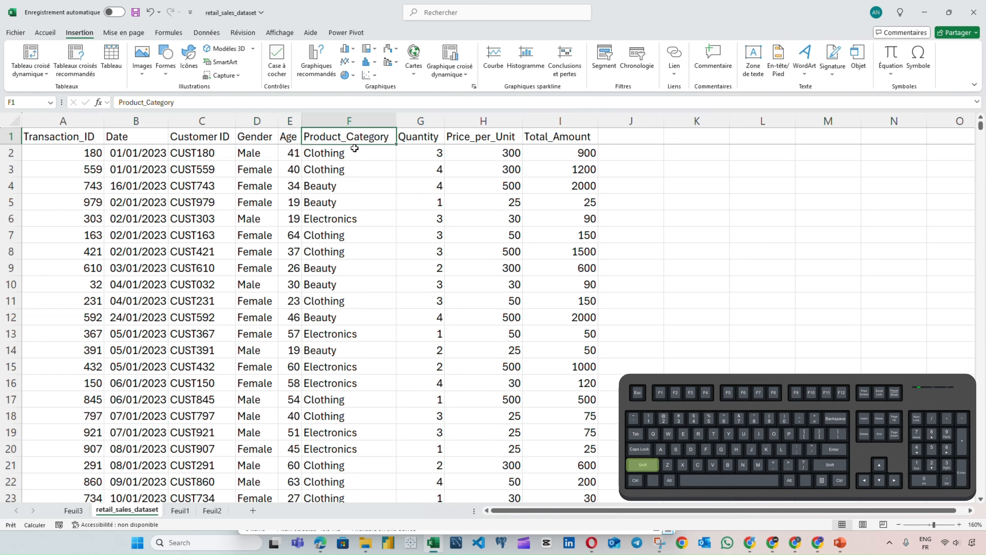
pyautogui.hotkey('ctrl', 'shift', 'Down')
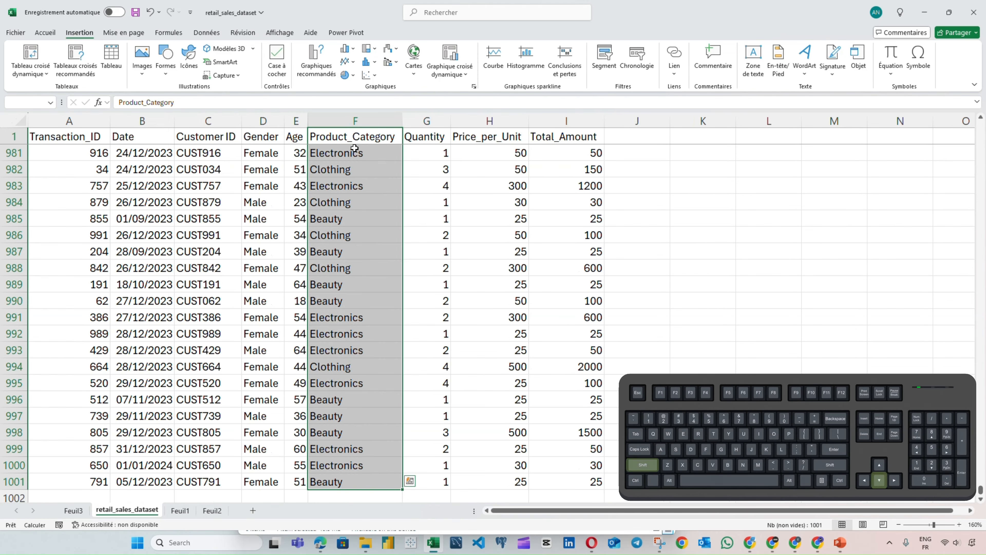
pyautogui.keyDown('ctrl'); pyautogui.click(569, 136); pyautogui.keyUp('ctrl')
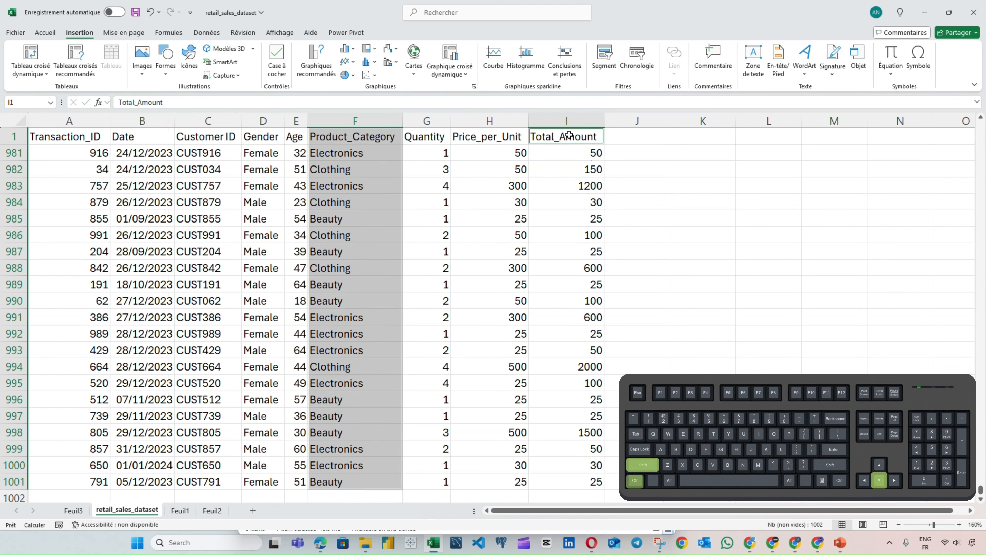
pyautogui.hotkey('ctrl', 'shift', 'Down')
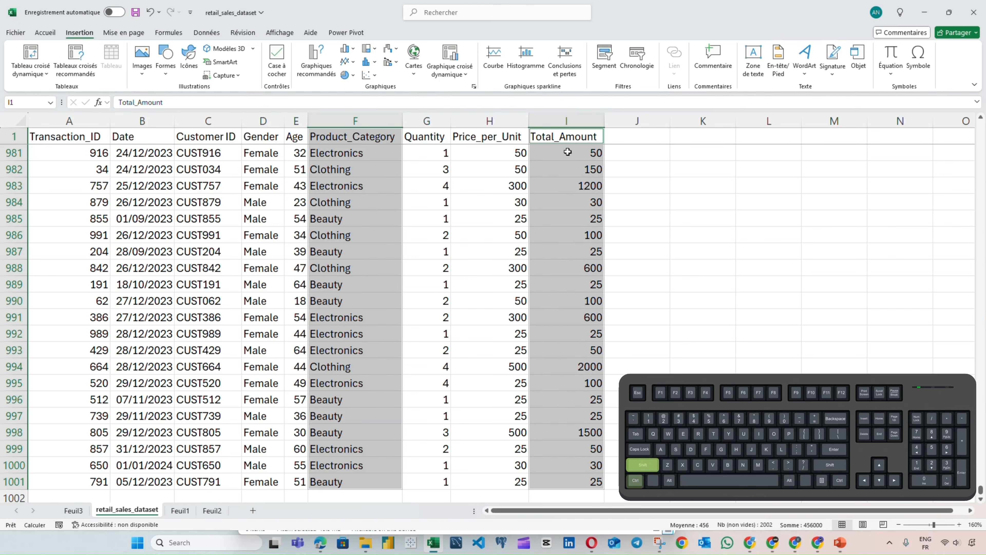
pyautogui.scroll(-4, 562, 282)
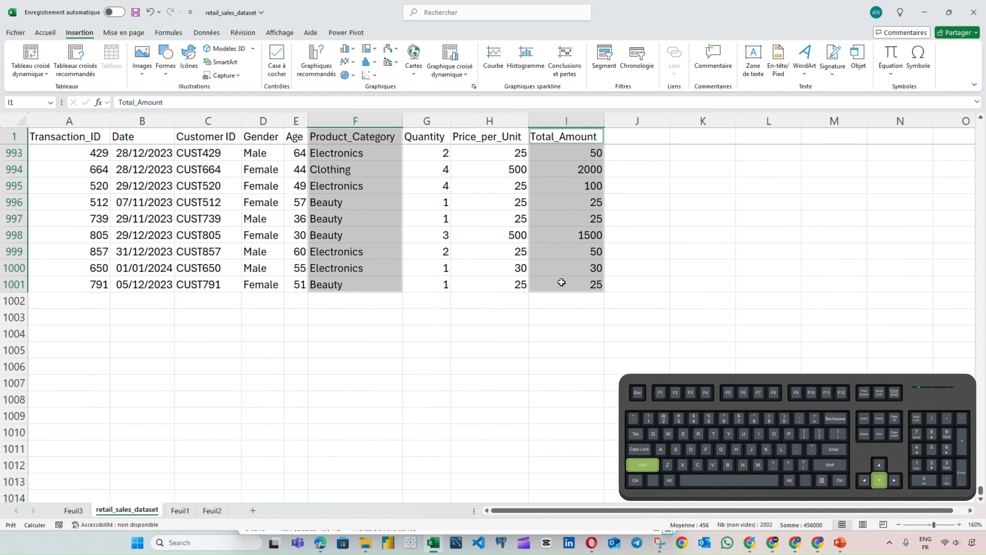
pyautogui.scroll(5, 561, 282)
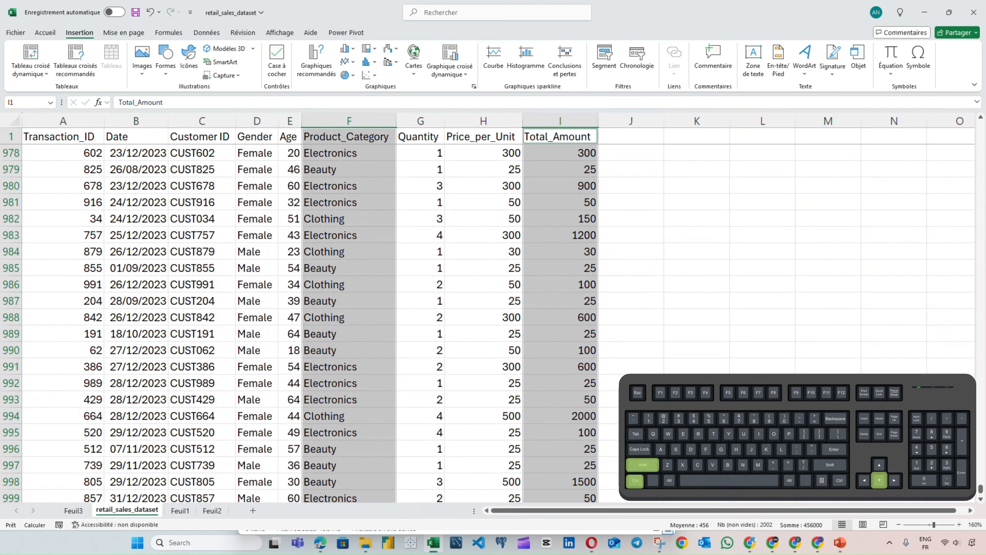
pyautogui.moveTo(980, 487); pyautogui.dragTo(979, 123)
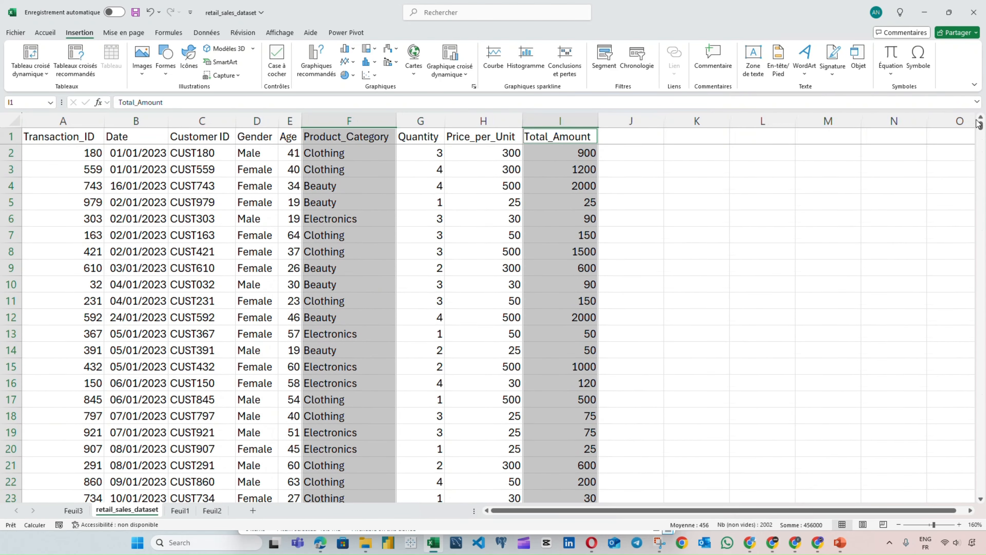
pyautogui.scroll(-7, 388, 359)
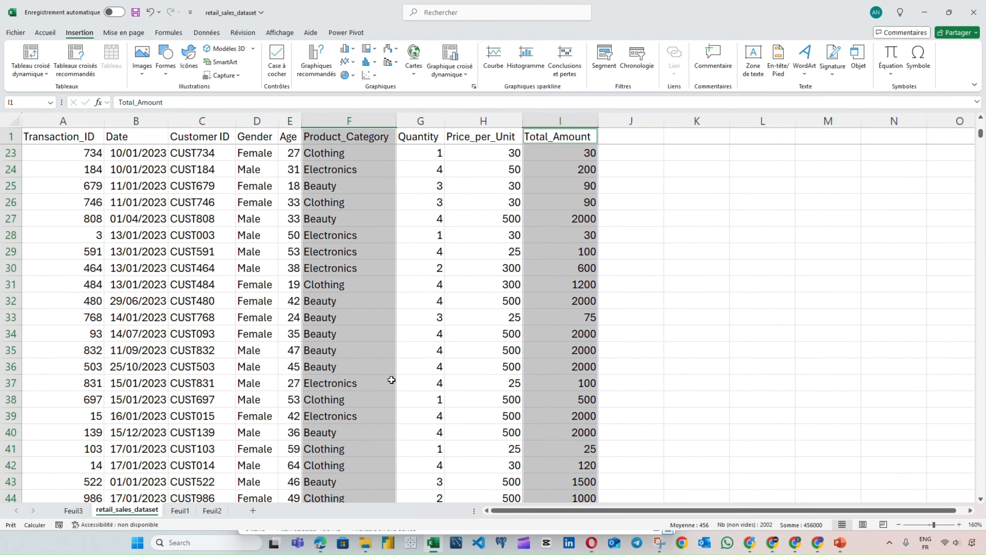
pyautogui.scroll(7, 391, 380)
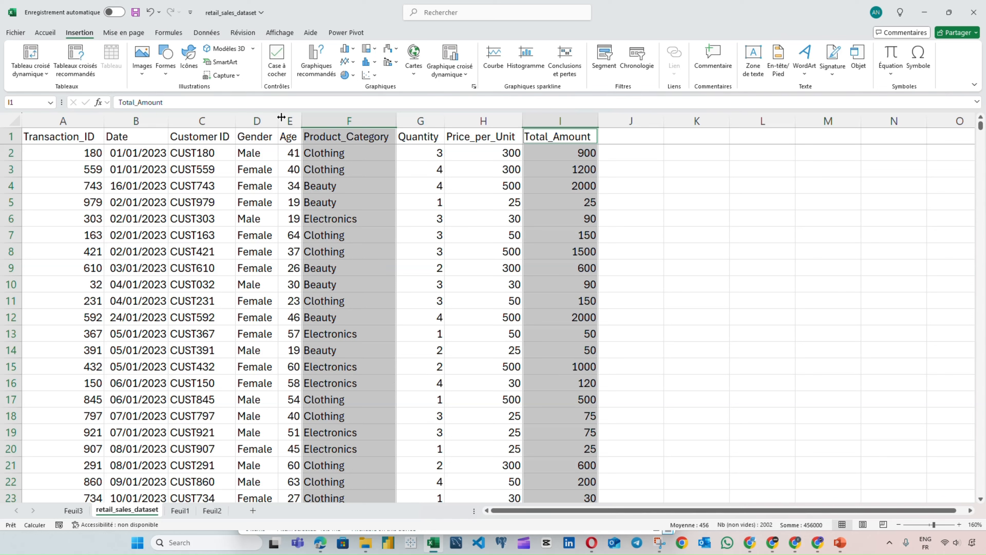
# - Insert the recommended clustered column chart of summed Total_Amount by Product_Category, then enlarge it and place it beside the pivot table
pyautogui.click(310, 69)
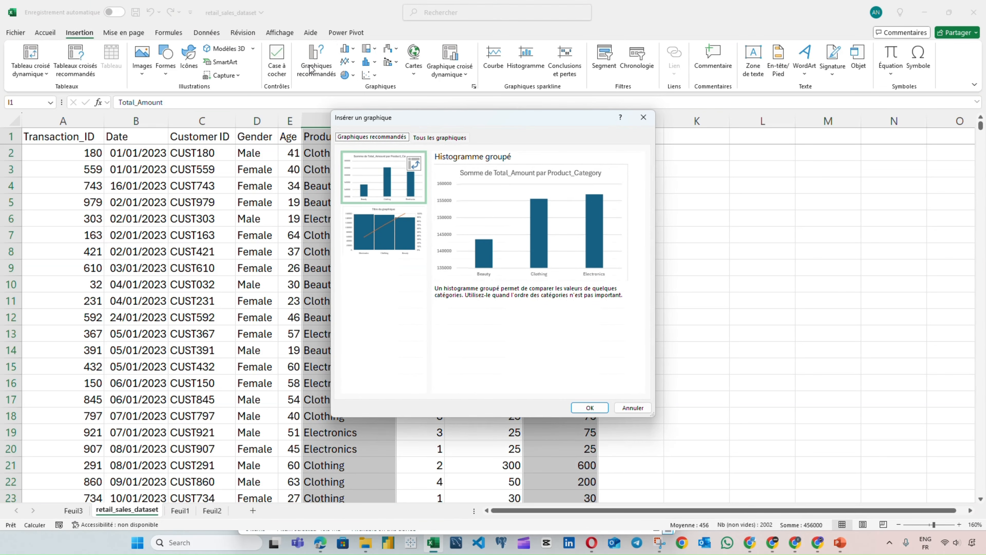
pyautogui.click(380, 183)
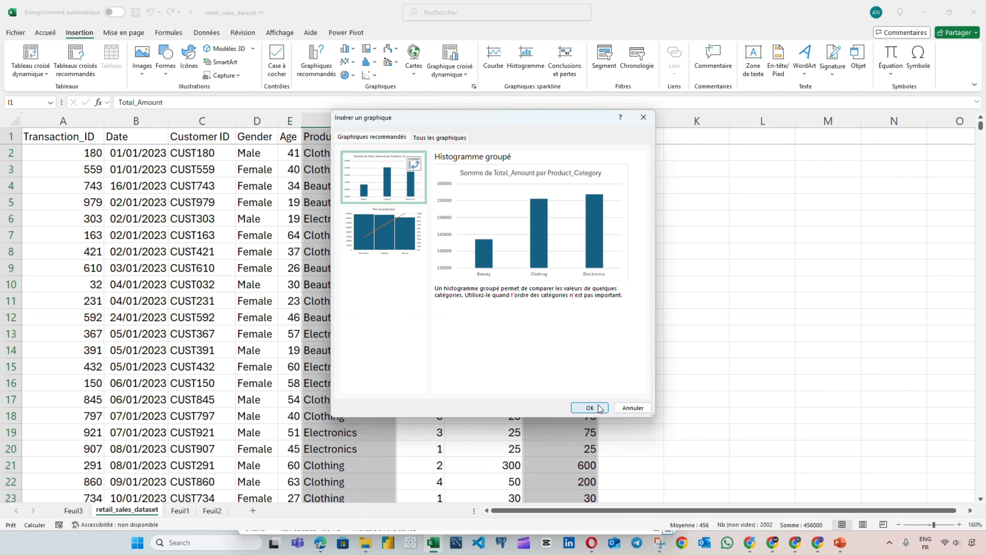
pyautogui.click(590, 407)
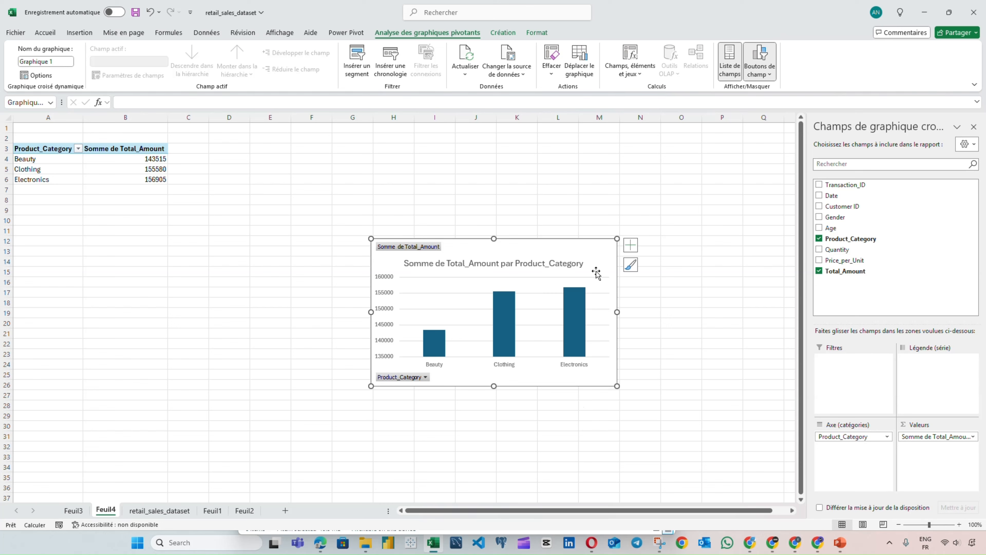
pyautogui.moveTo(481, 241); pyautogui.dragTo(423, 205)
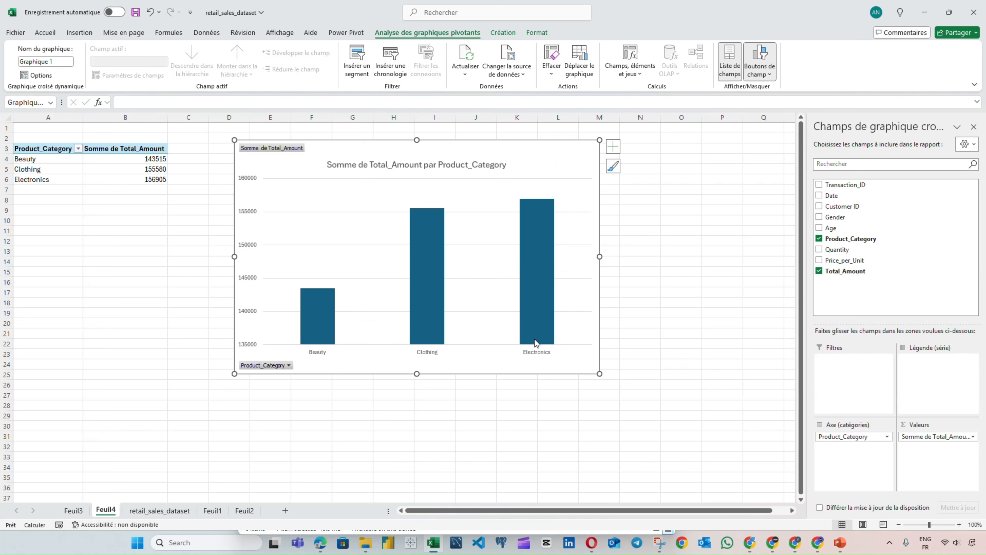
# - Open the chart title for editing and select its whole text
pyautogui.click(352, 165)
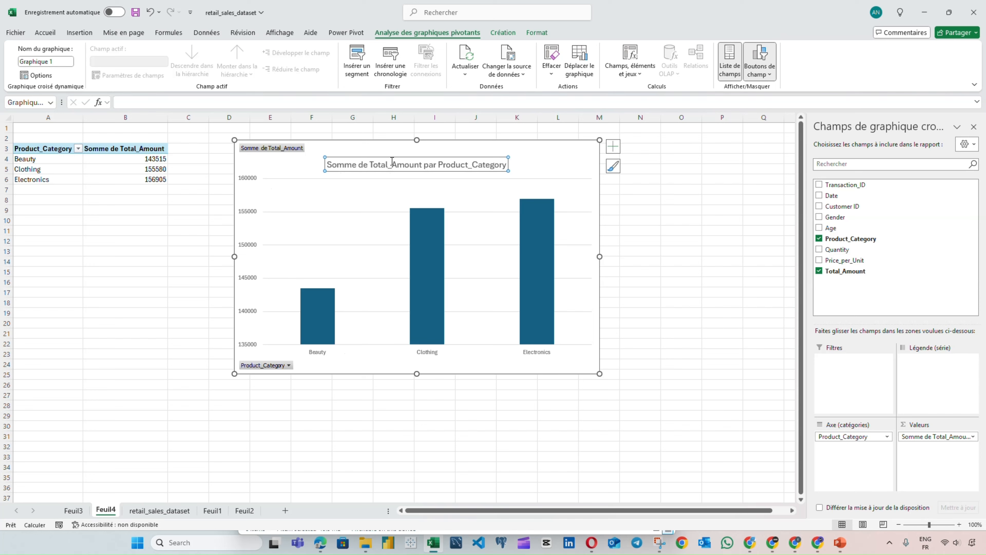
pyautogui.click(419, 162)
pyautogui.click(436, 161)
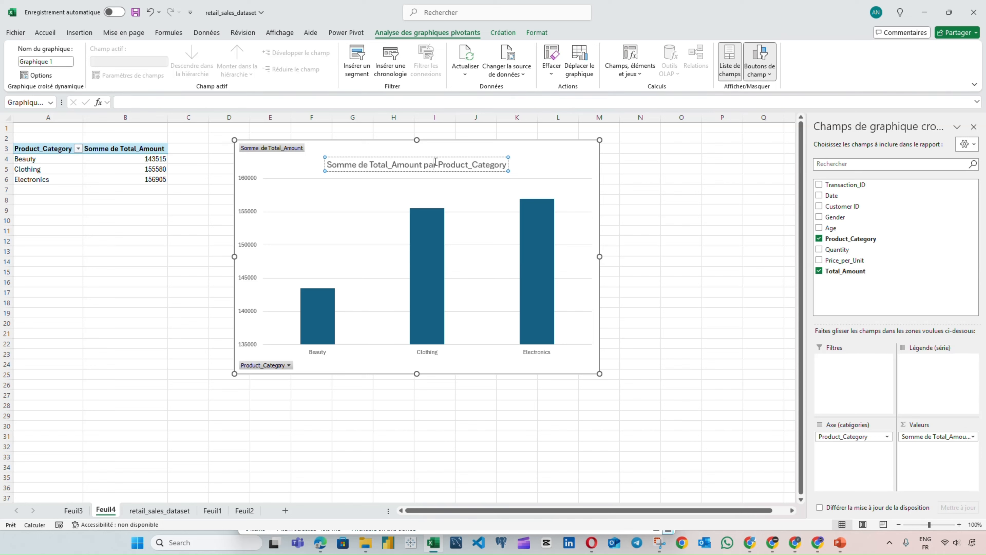
pyautogui.tripleClick(436, 162)
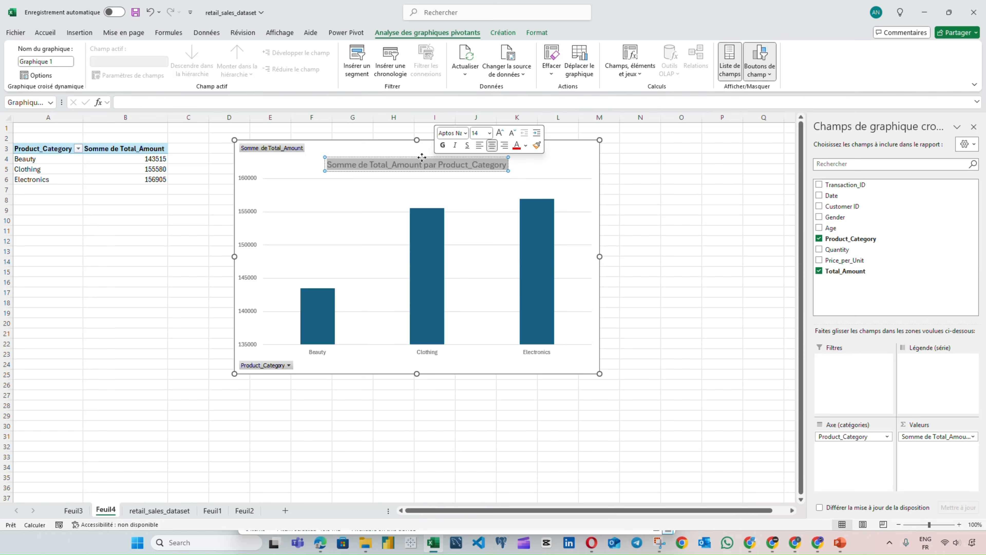
# - Filter the chart's Product_Category field to exclude Beauty
pyautogui.click(276, 366)
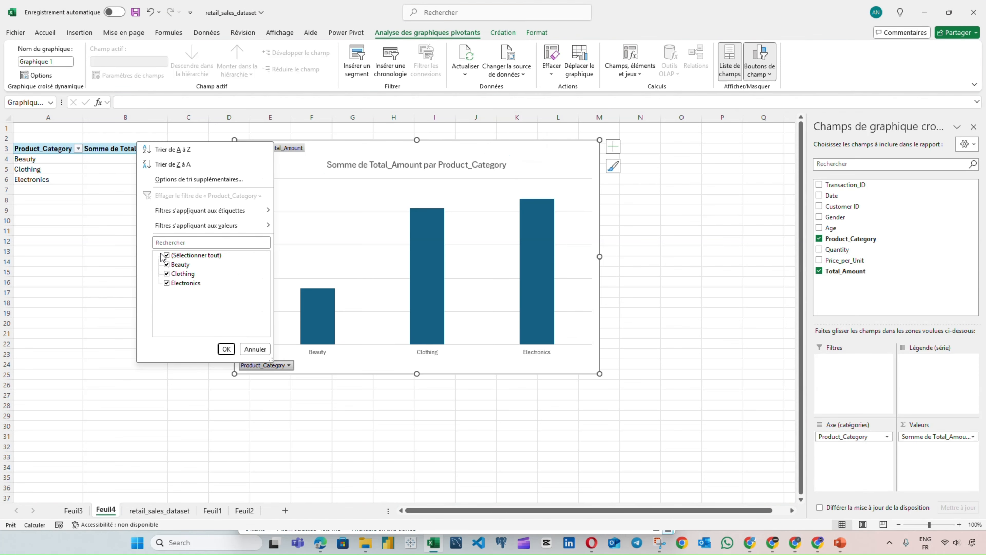
pyautogui.click(167, 266)
pyautogui.click(167, 265)
pyautogui.click(167, 265)
pyautogui.click(223, 348)
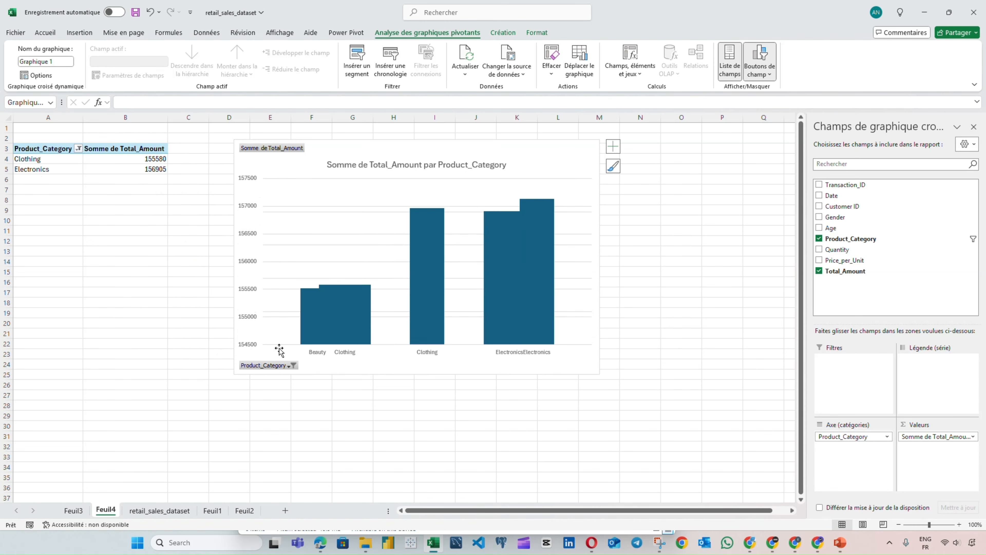
# - Include Beauty again in the chart's Product_Category filter
pyautogui.click(278, 366)
pyautogui.click(169, 267)
pyautogui.click(231, 350)
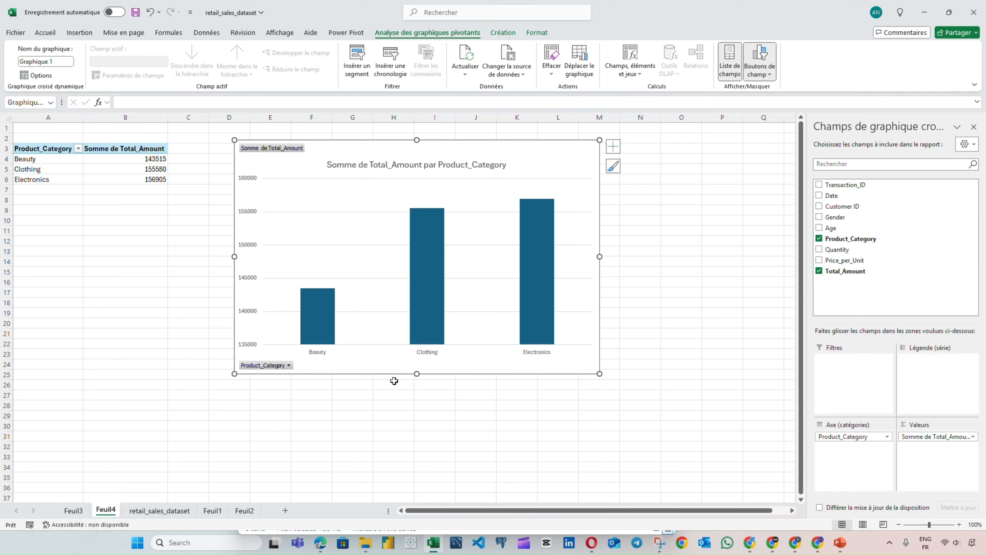
# - Open the chart area's formatting options and look over the series, design and format settings available for the chart
pyautogui.doubleClick(544, 151)
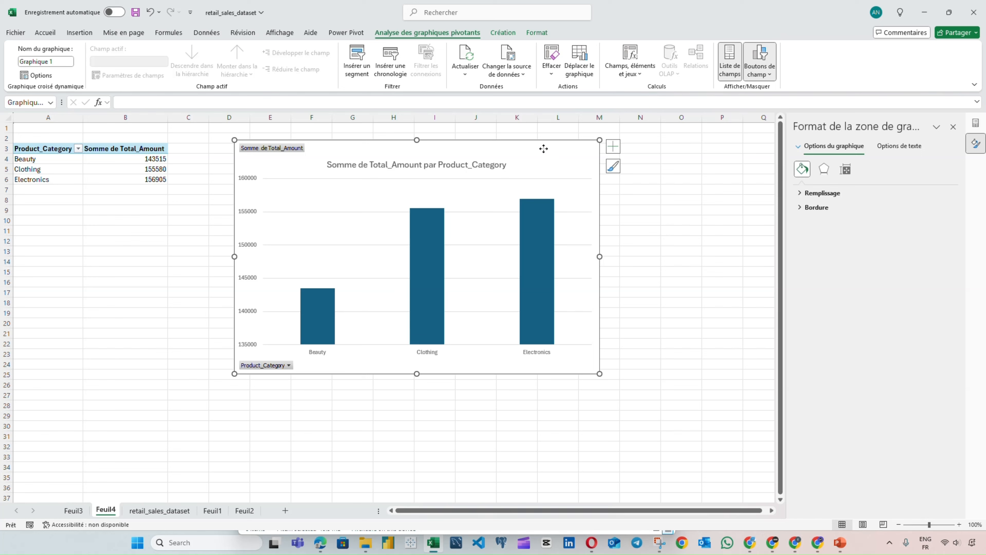
pyautogui.click(324, 307)
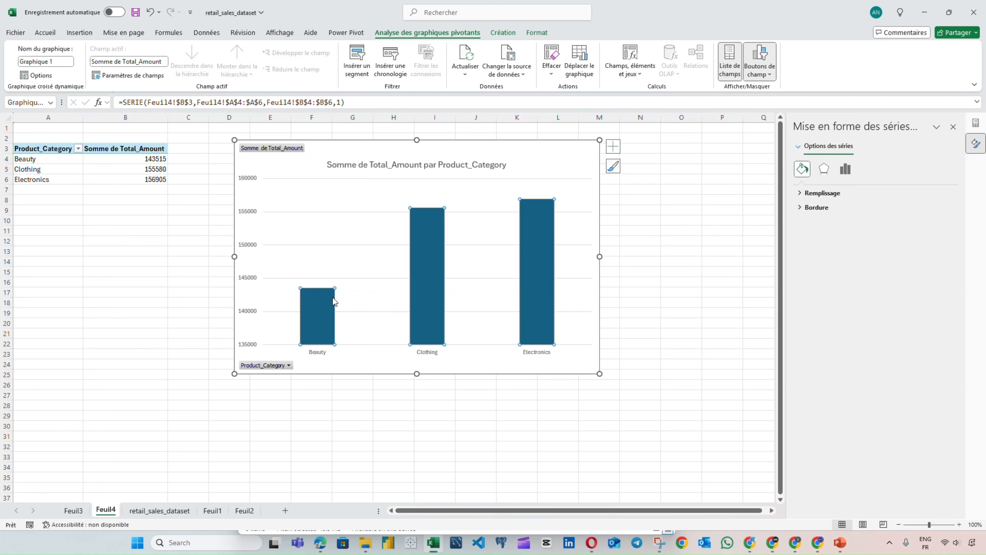
pyautogui.click(447, 162)
pyautogui.click(476, 148)
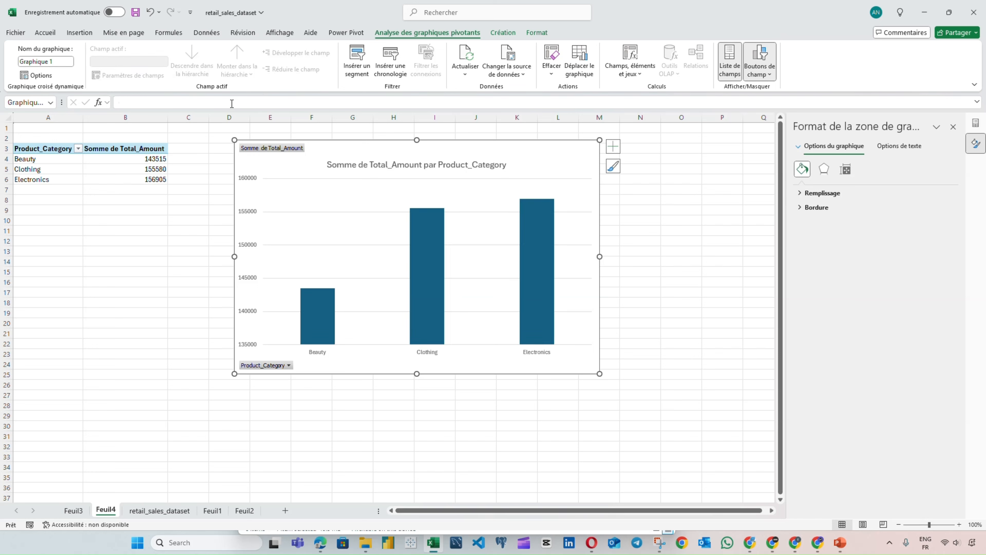
pyautogui.click(503, 33)
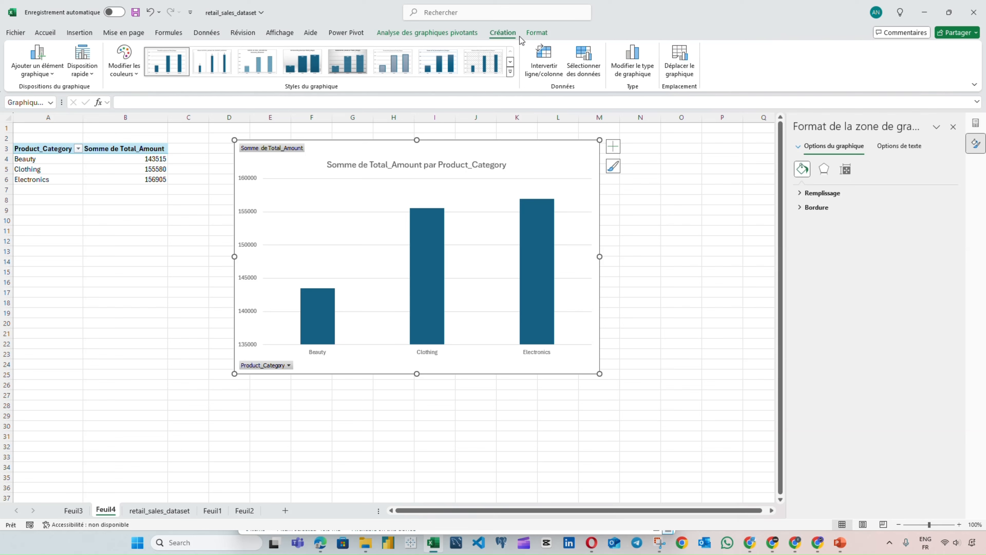
pyautogui.click(536, 33)
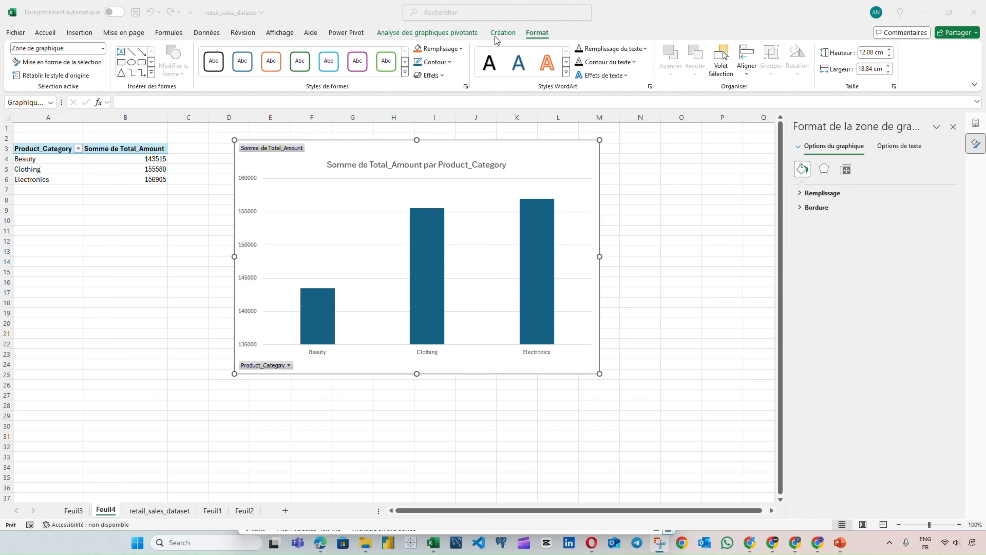
# - Give only the Beauty column of the chart a solid light orange fill
pyautogui.click(320, 325)
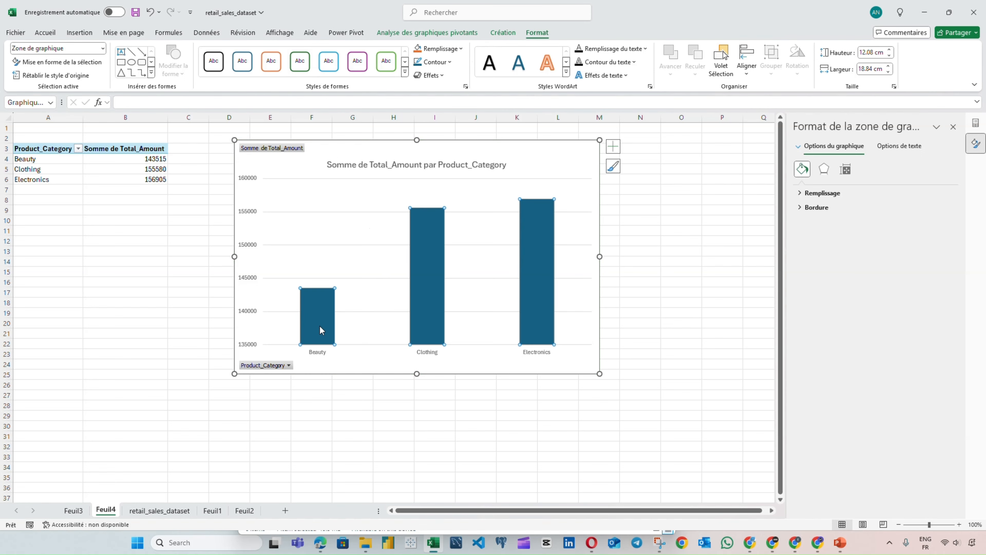
pyautogui.click(319, 323)
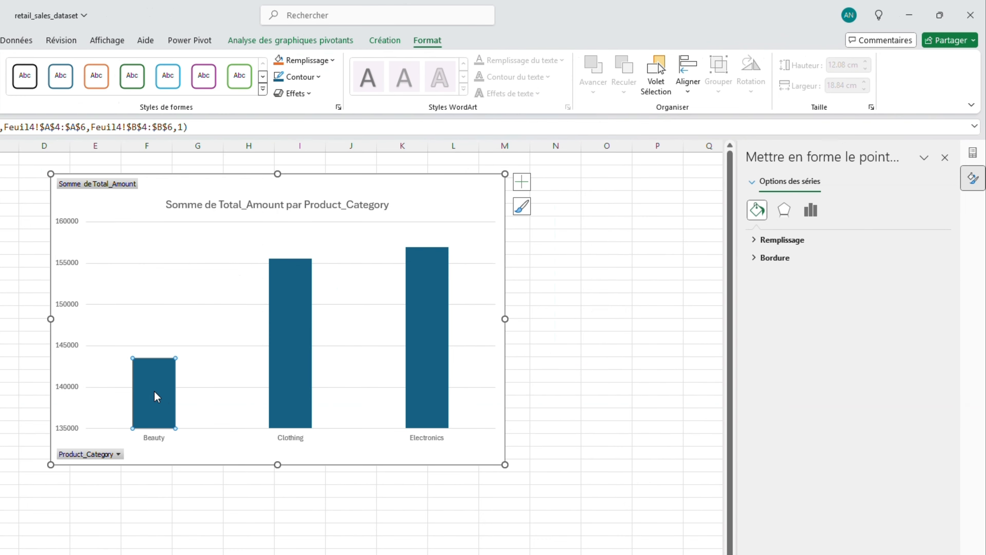
pyautogui.moveTo(317, 320)
pyautogui.click(756, 241)
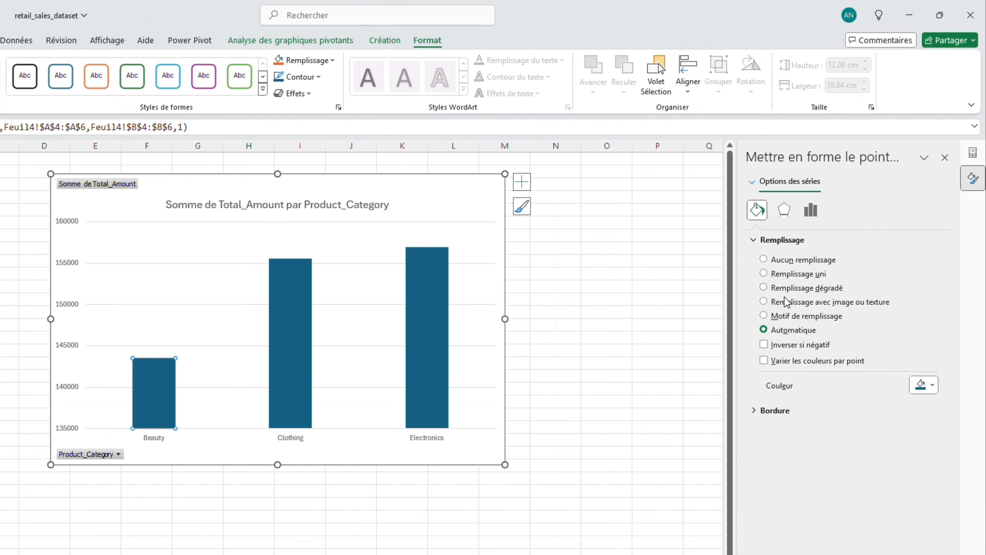
pyautogui.click(764, 273)
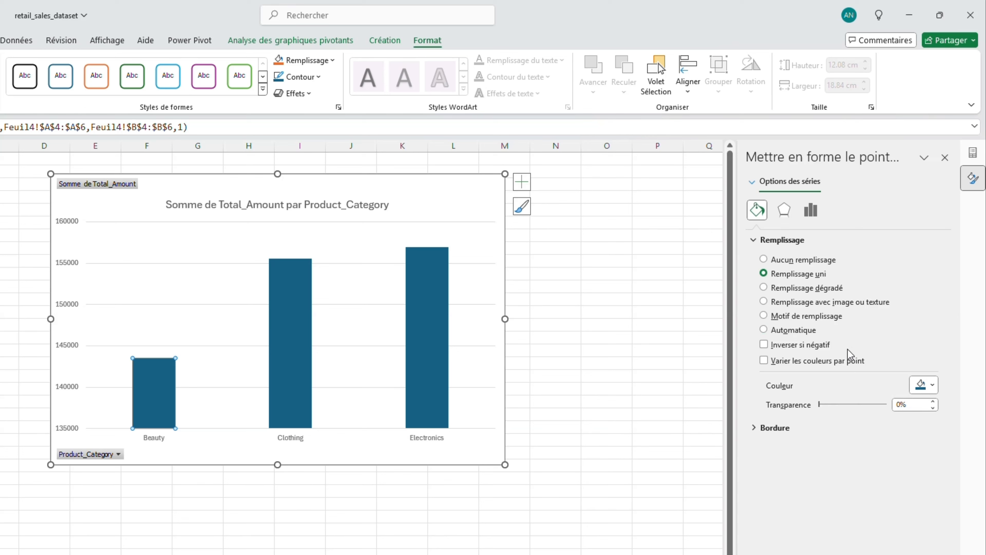
pyautogui.click(924, 390)
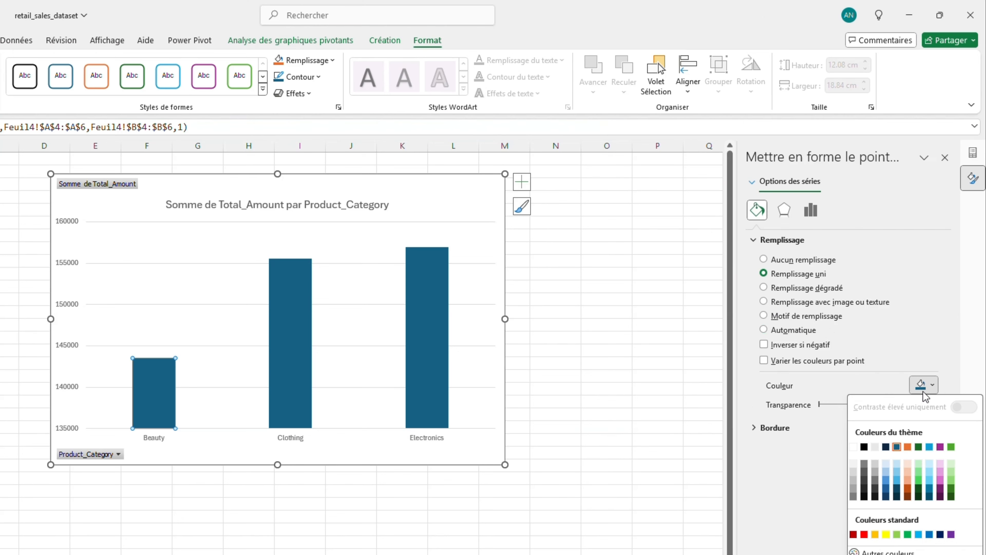
pyautogui.click(905, 473)
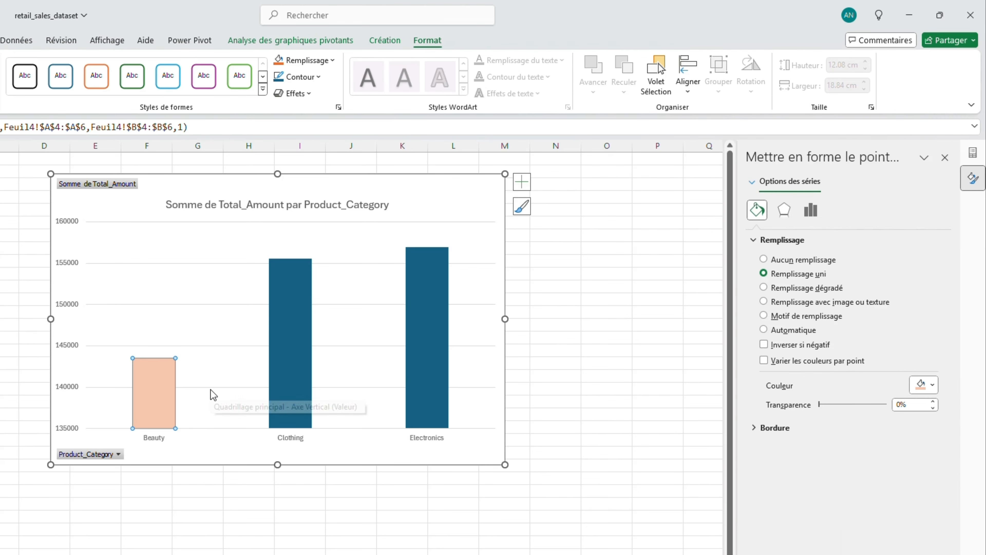
# - Change the fill colour of the Clothing column to light blue
pyautogui.click(289, 386)
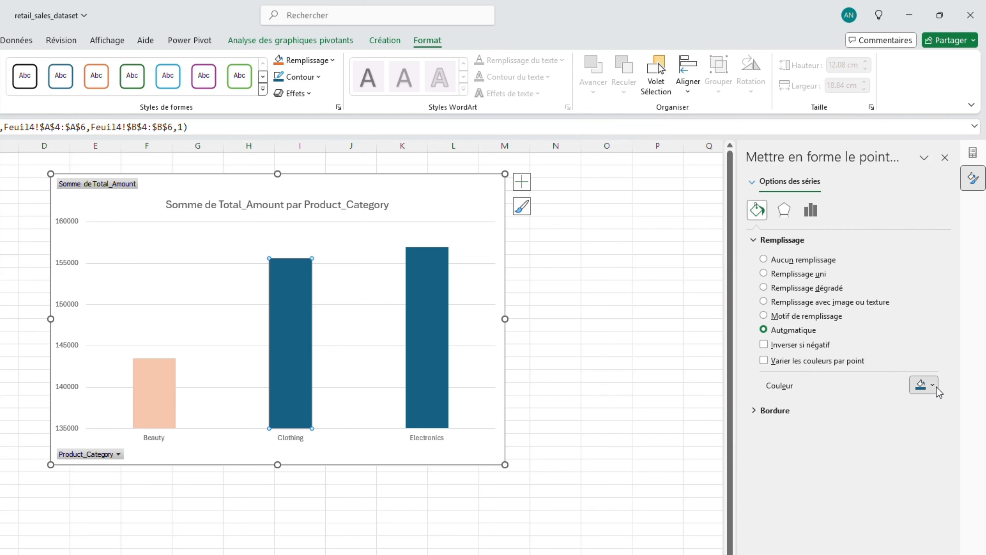
pyautogui.click(930, 387)
pyautogui.click(930, 480)
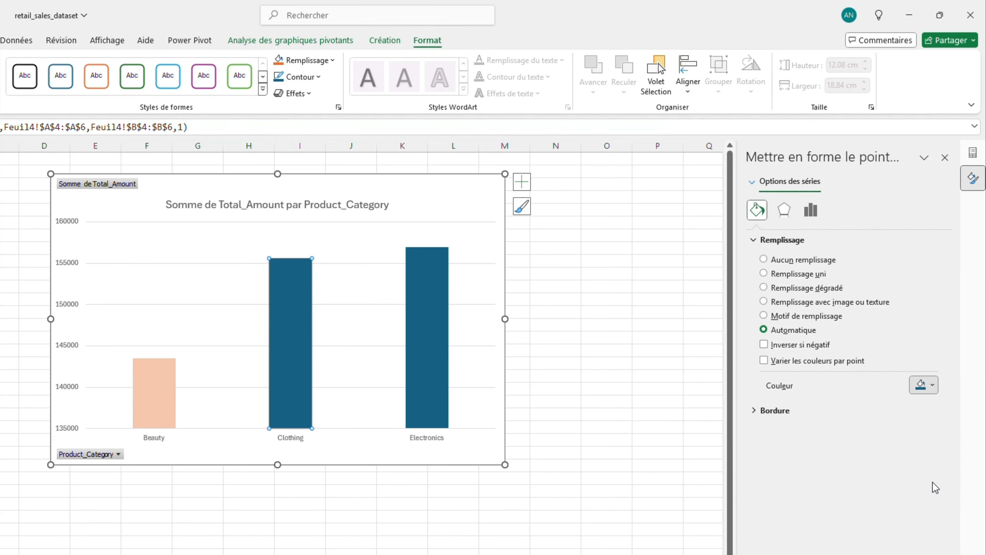
# - Give only the Electronics column of the chart a solid light green fill
pyautogui.click(442, 321)
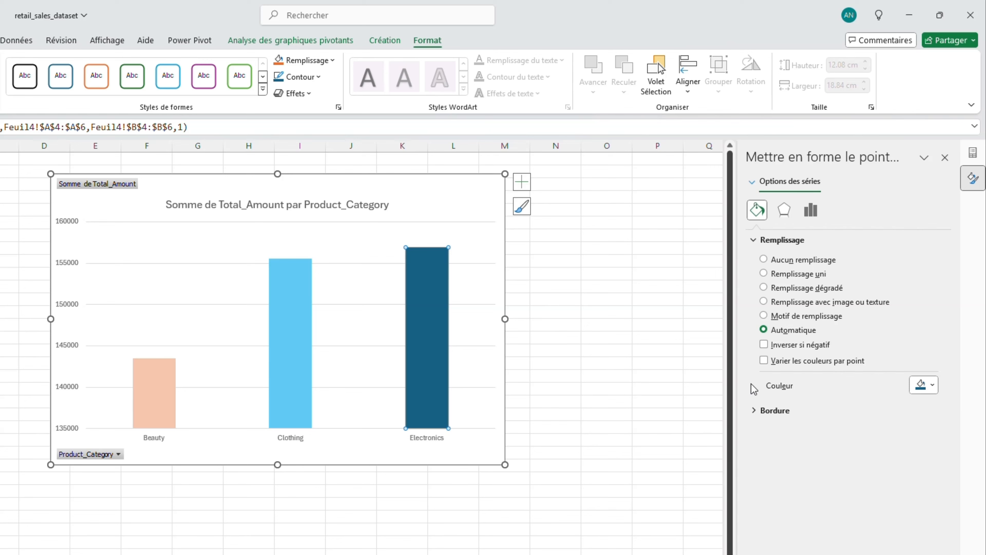
pyautogui.click(929, 385)
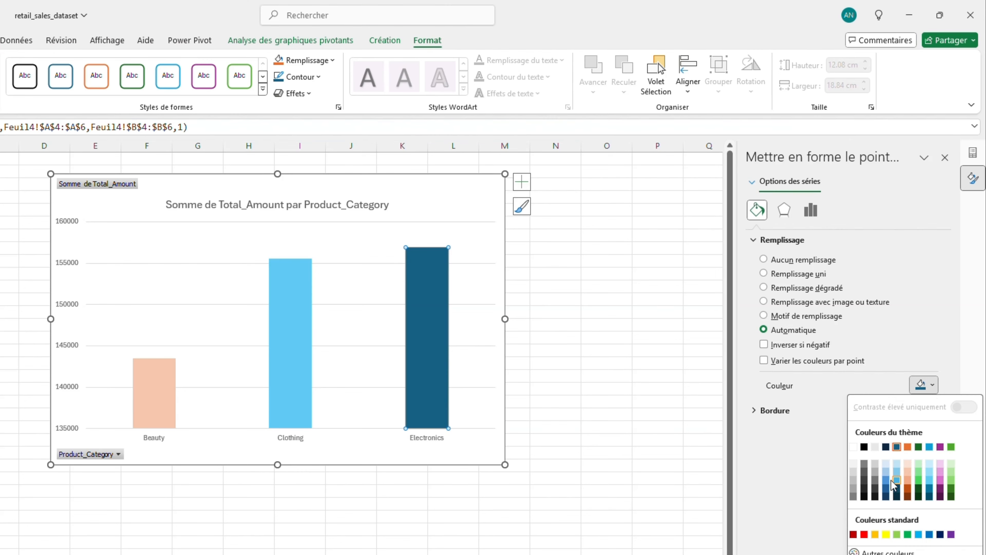
pyautogui.click(952, 482)
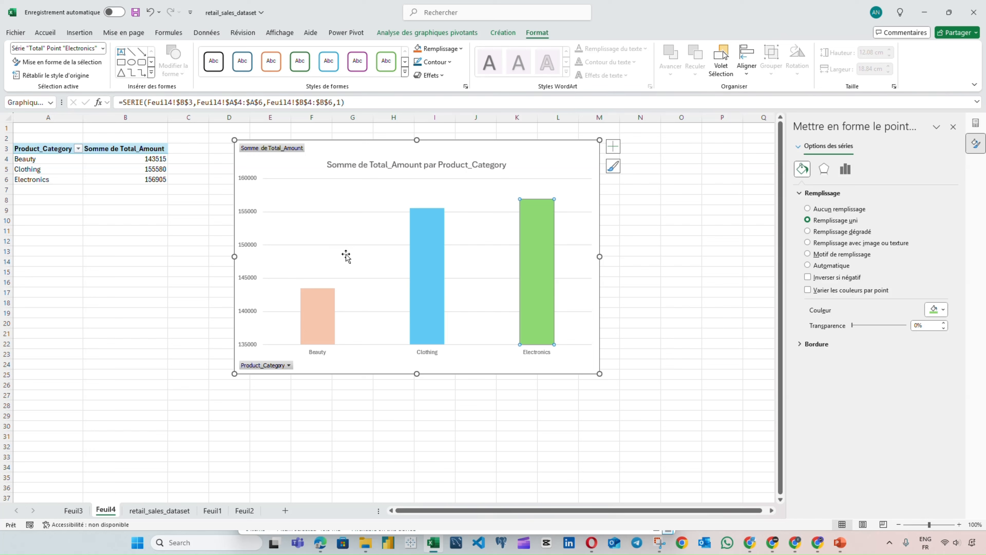
pyautogui.click(264, 368)
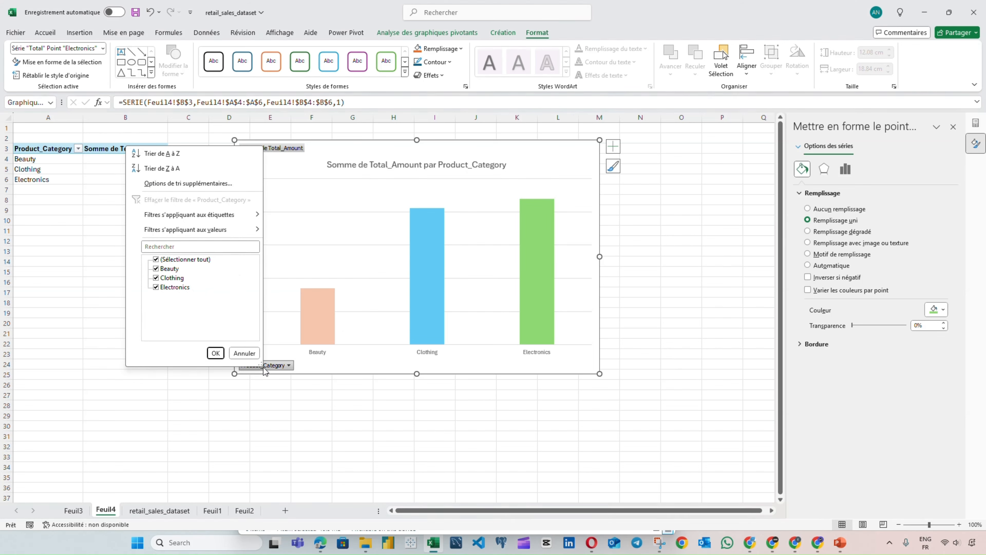
pyautogui.click(278, 368)
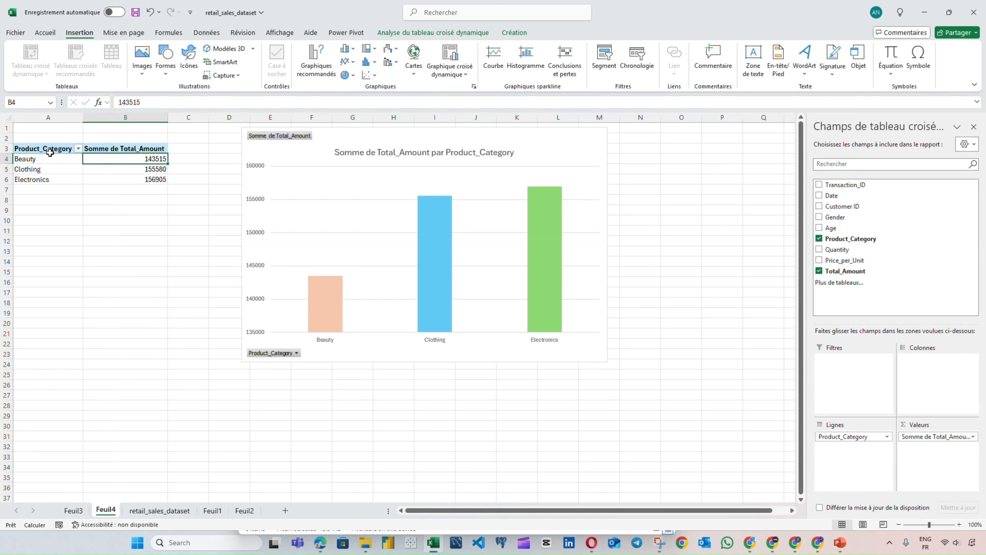
# - Copy the whole Product_Category pivot table in A3:B6 and paste the copy at cell A14
pyautogui.click(115, 222)
pyautogui.click(40, 149)
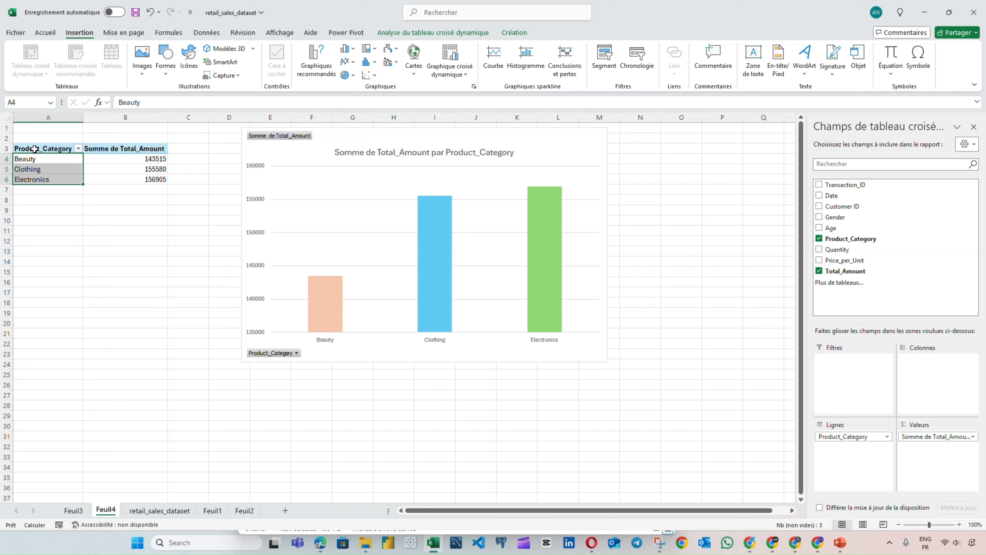
pyautogui.click(35, 148)
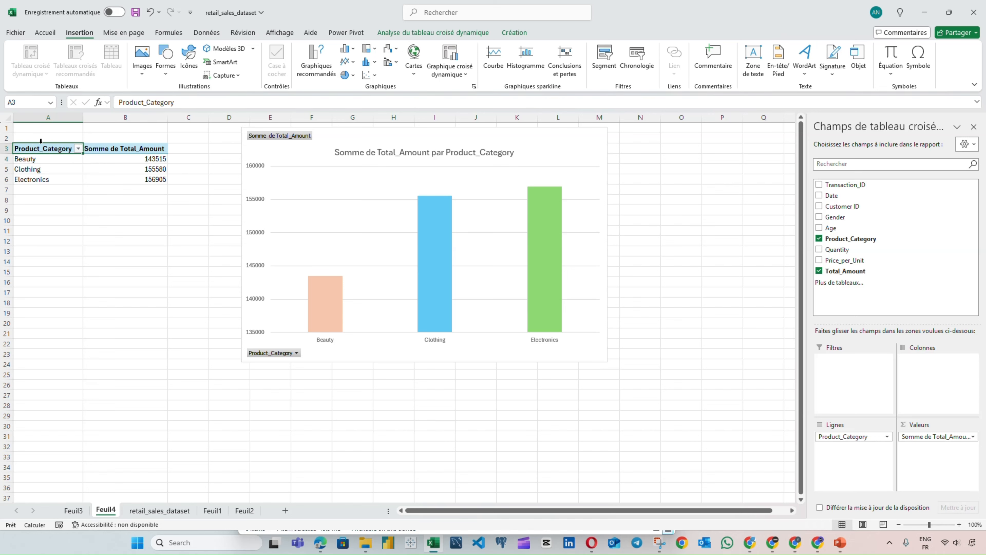
pyautogui.moveTo(39, 151); pyautogui.dragTo(146, 180)
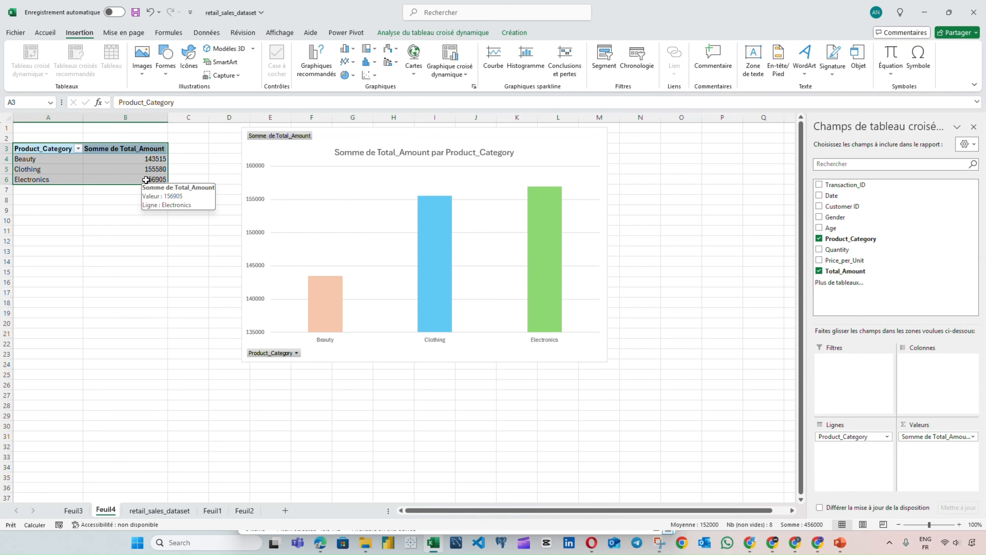
pyautogui.hotkey('ctrl', 'c')
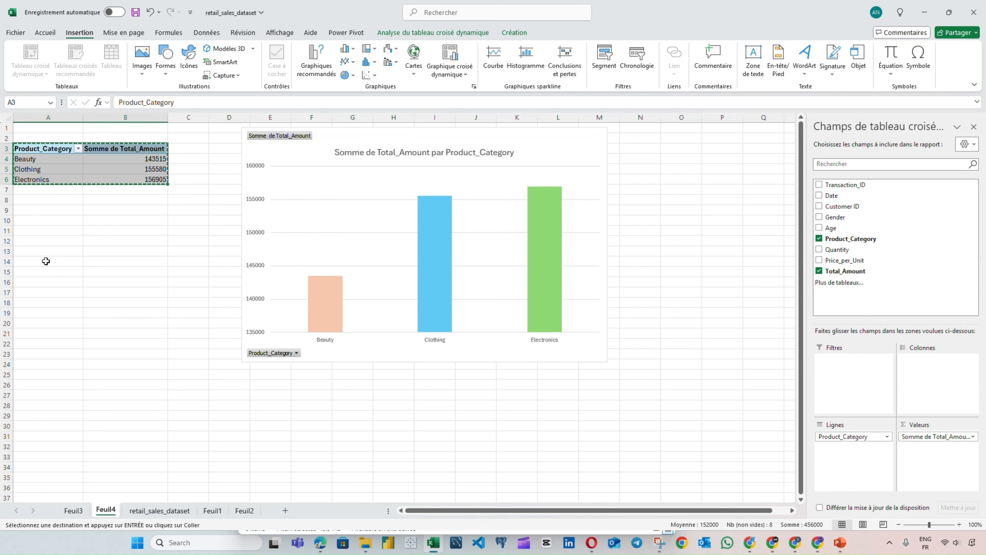
pyautogui.click(29, 261)
pyautogui.hotkey('ctrl', 'v')
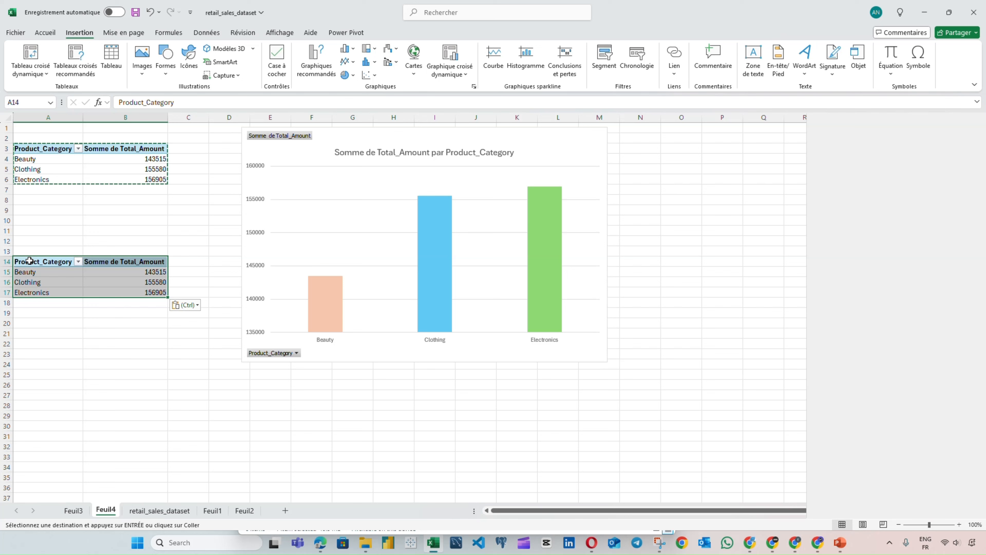
# - Replace Product_Category with Gender as the row field of the copied pivot table at A14
pyautogui.click(84, 282)
pyautogui.click(45, 263)
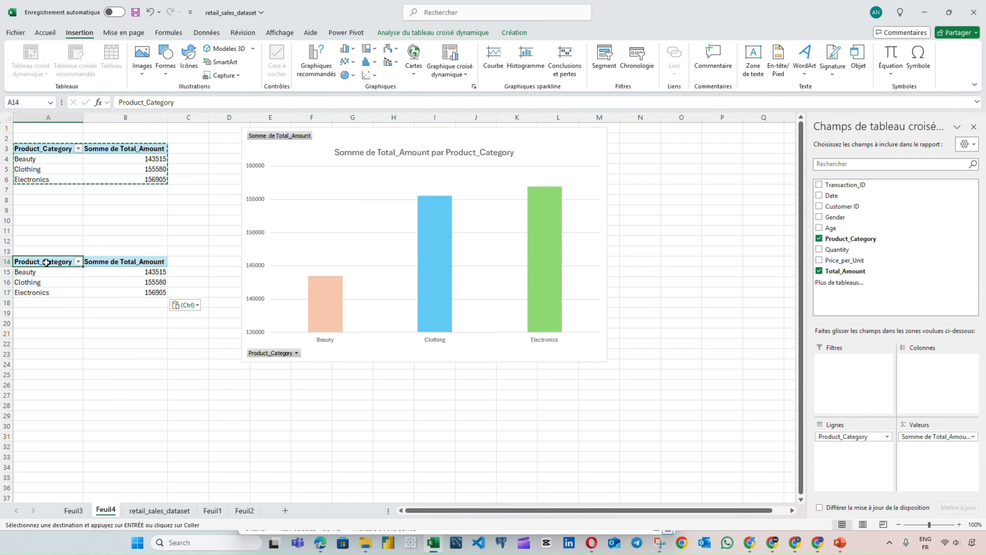
pyautogui.click(31, 270)
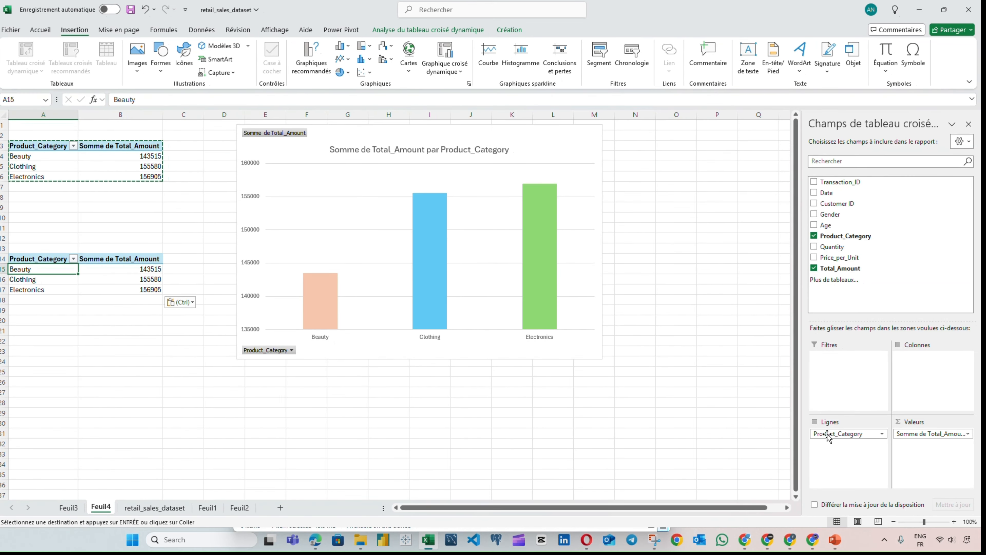
pyautogui.moveTo(834, 435); pyautogui.dragTo(829, 274)
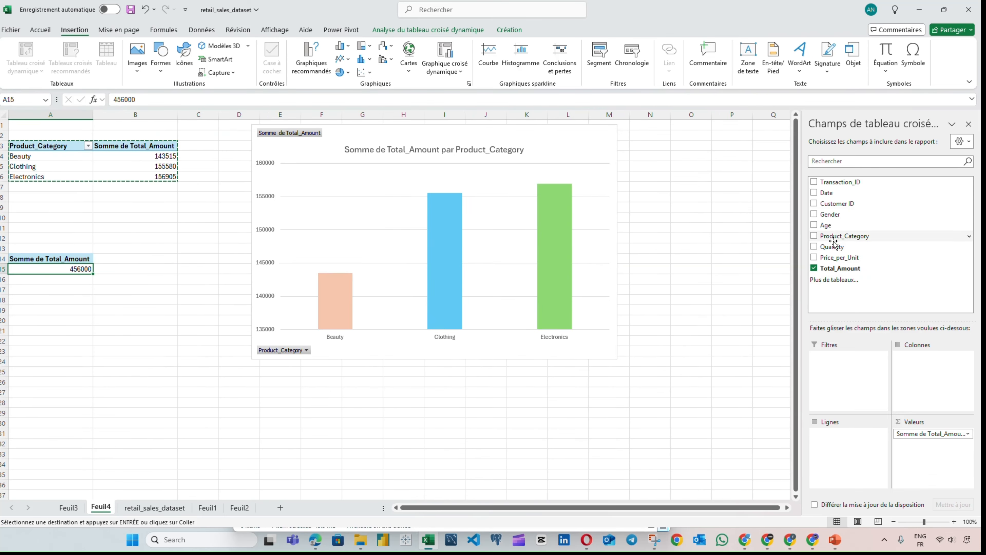
pyautogui.click(814, 214)
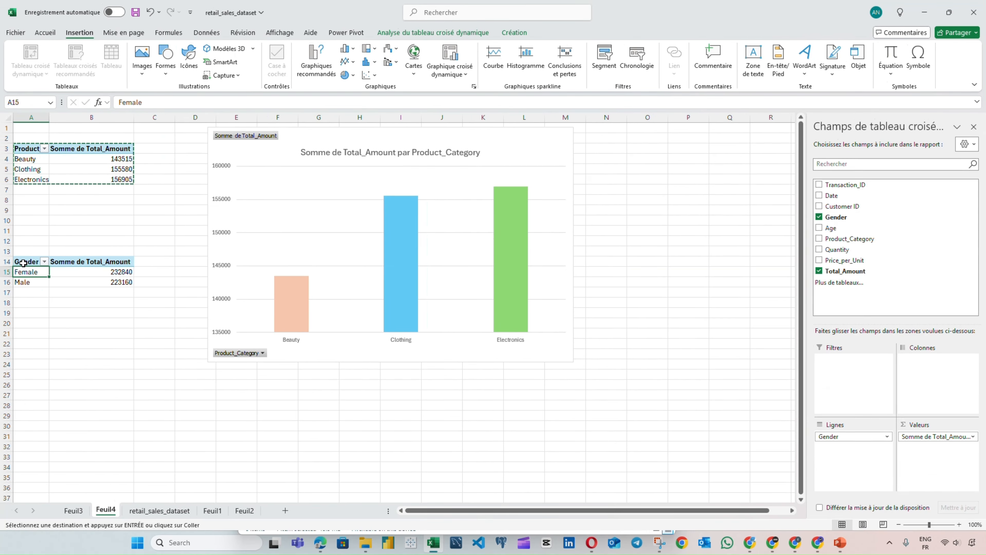
# - Insert a doughnut (Anneau) chart from the Gender pivot table in A14:B16
pyautogui.moveTo(19, 258); pyautogui.dragTo(78, 274)
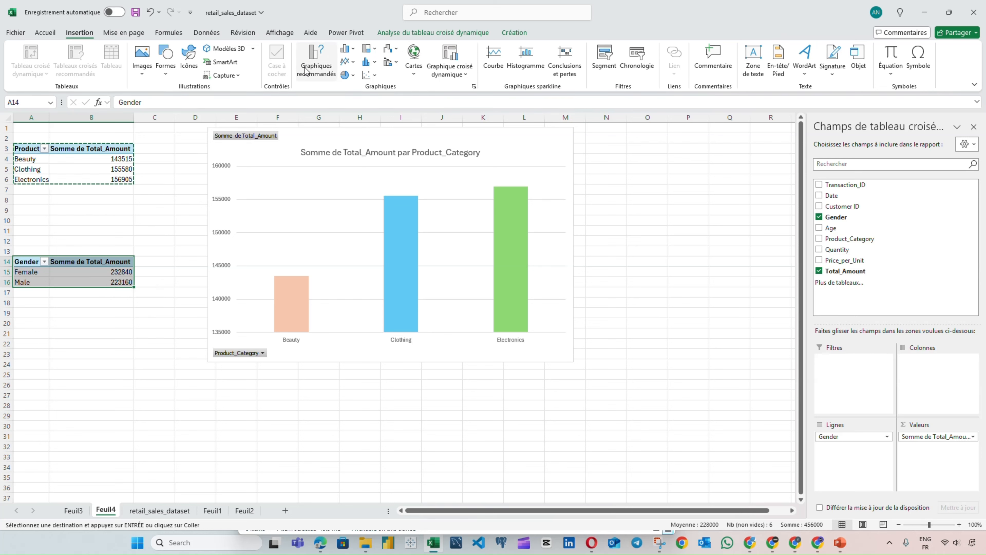
pyautogui.click(351, 77)
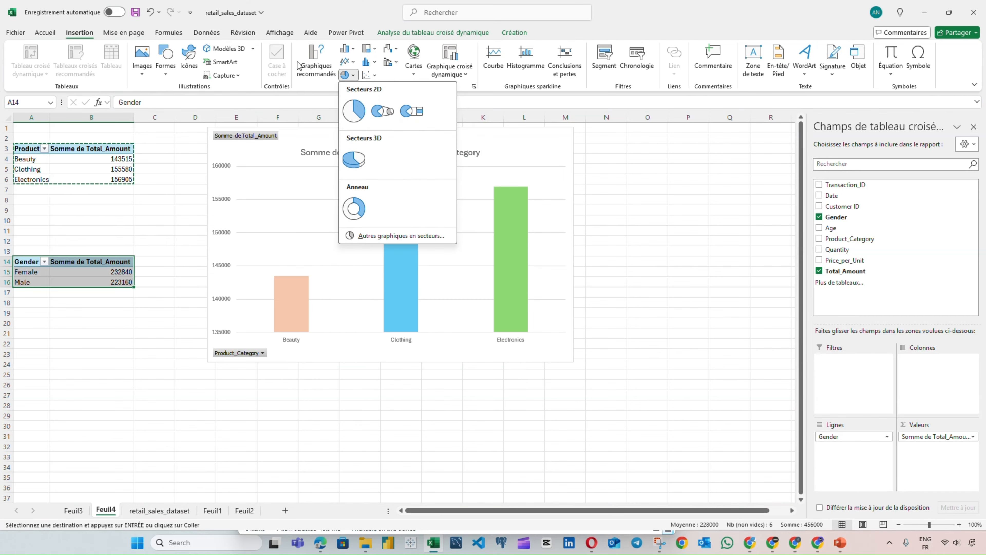
pyautogui.click(316, 63)
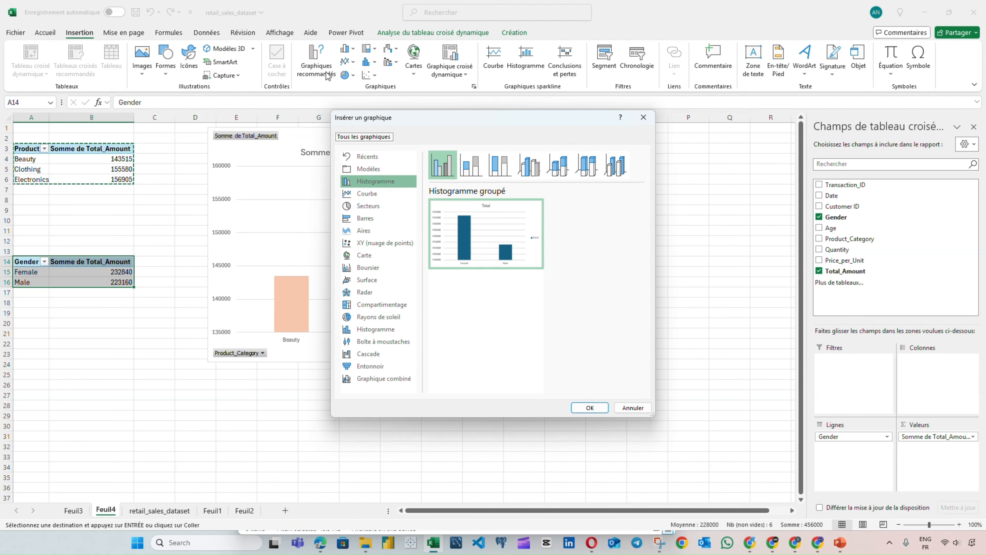
pyautogui.click(371, 209)
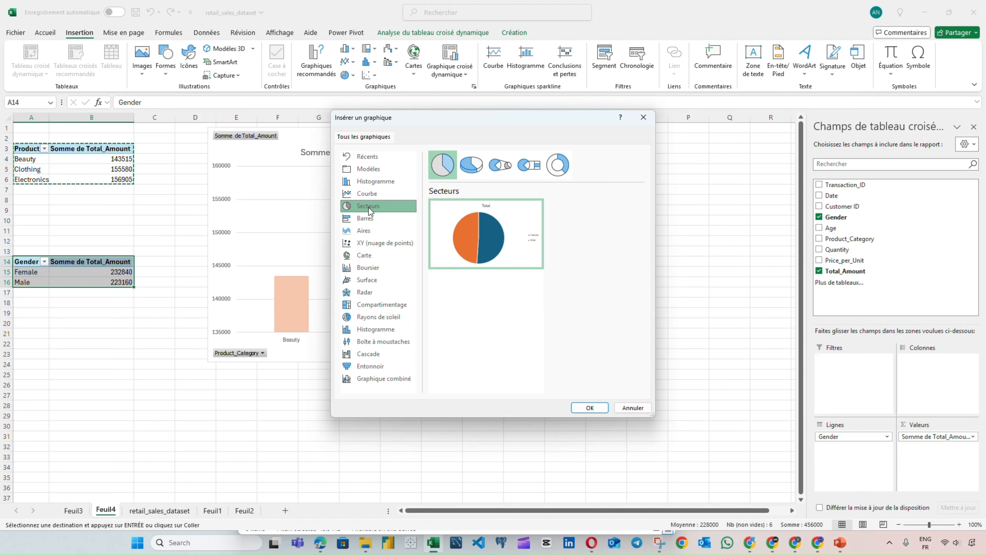
pyautogui.click(558, 165)
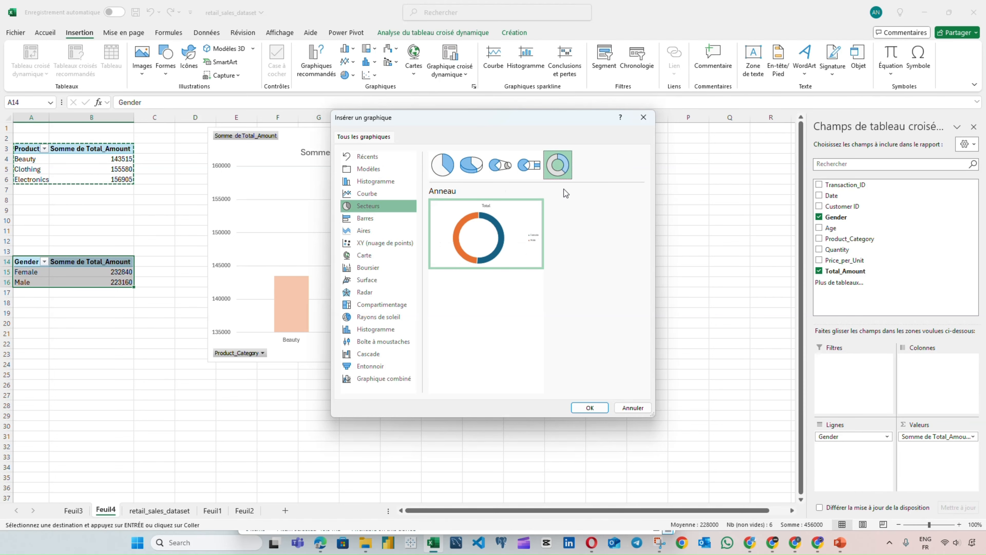
pyautogui.click(589, 407)
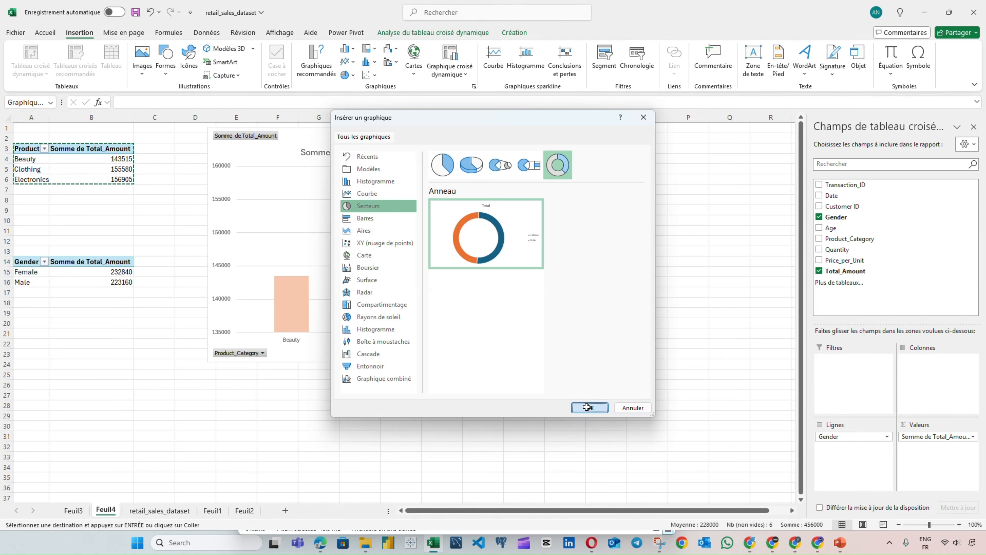
# - Arrange the column chart and the doughnut chart side by side without overlap and enlarge the doughnut chart
pyautogui.moveTo(432, 262); pyautogui.dragTo(650, 358)
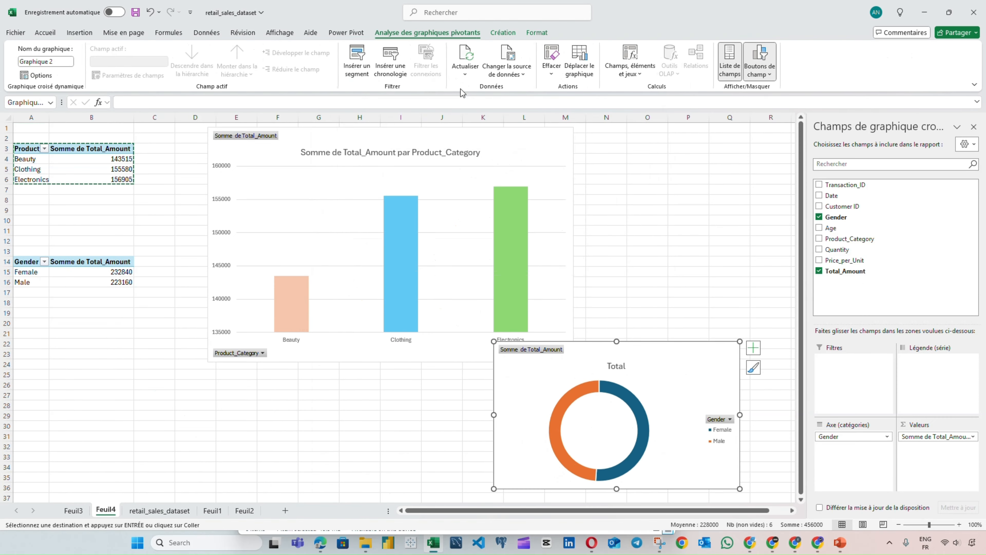
pyautogui.moveTo(419, 135); pyautogui.dragTo(253, 157)
pyautogui.moveTo(609, 355); pyautogui.dragTo(540, 212)
pyautogui.moveTo(673, 346); pyautogui.dragTo(704, 408)
pyautogui.click(672, 346)
# - Give only the Male segment of the doughnut chart a solid light orange fill
pyautogui.moveTo(532, 261)
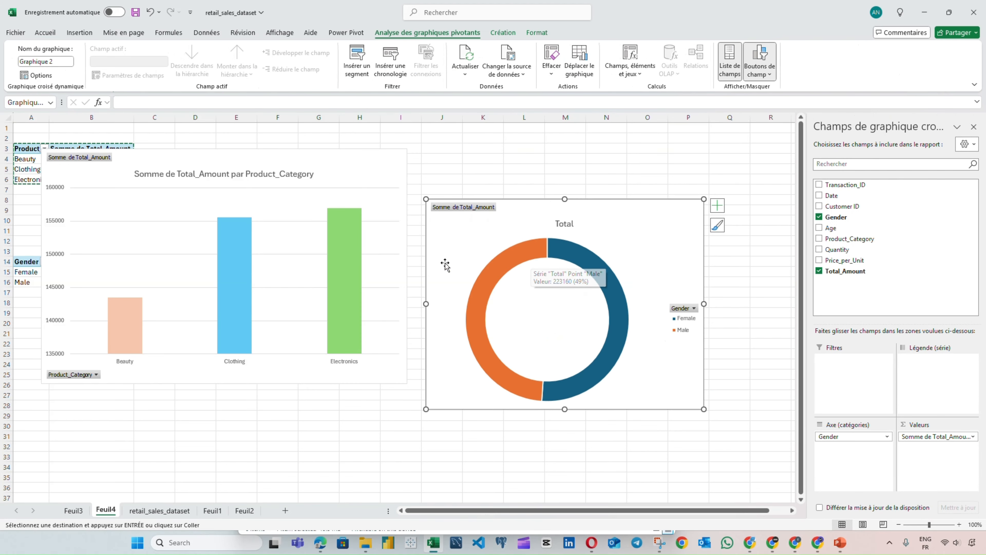
pyautogui.click(485, 285)
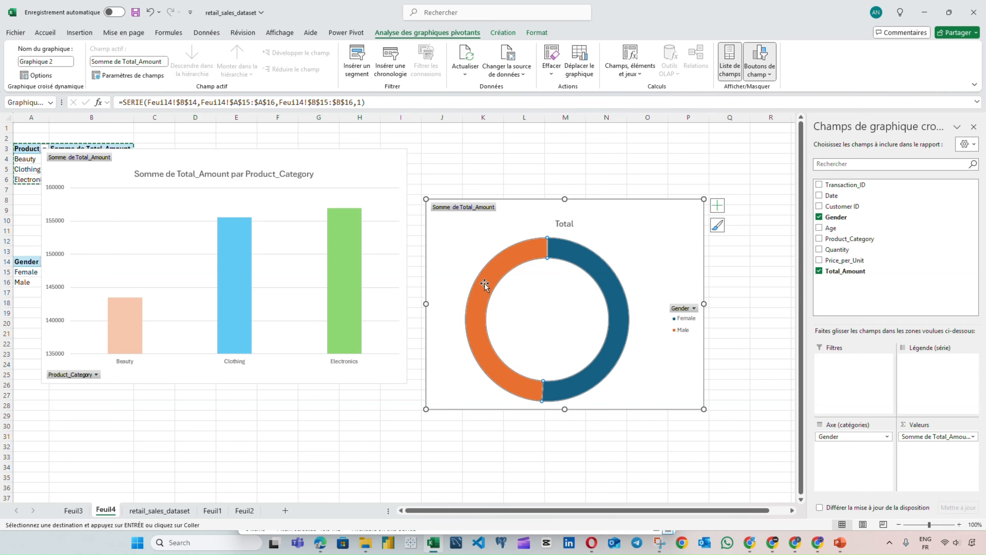
pyautogui.doubleClick(494, 279)
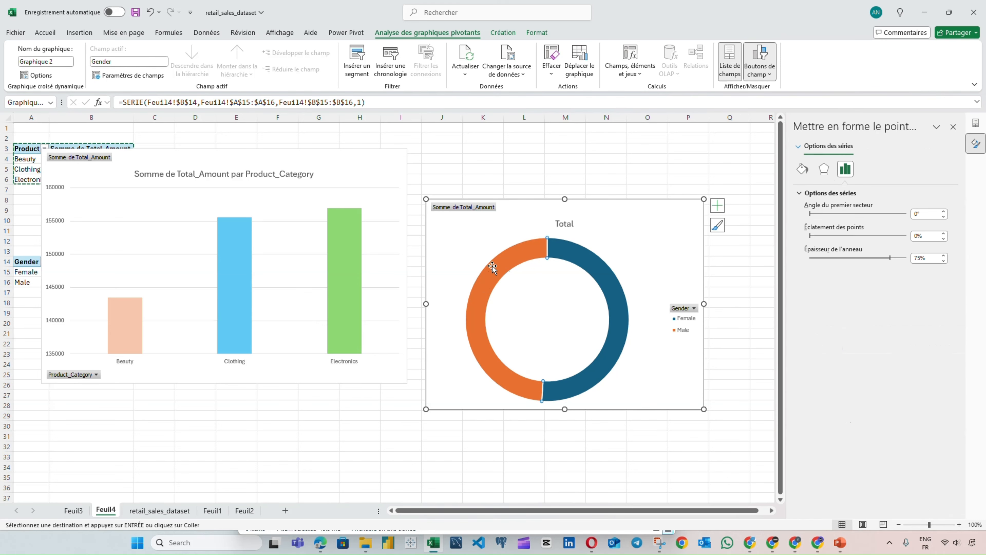
pyautogui.click(802, 169)
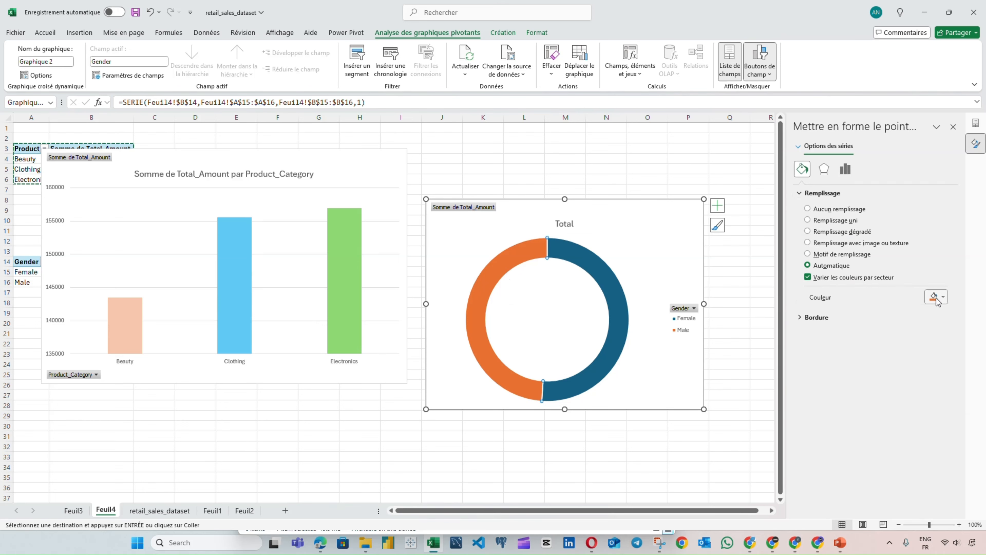
pyautogui.click(936, 299)
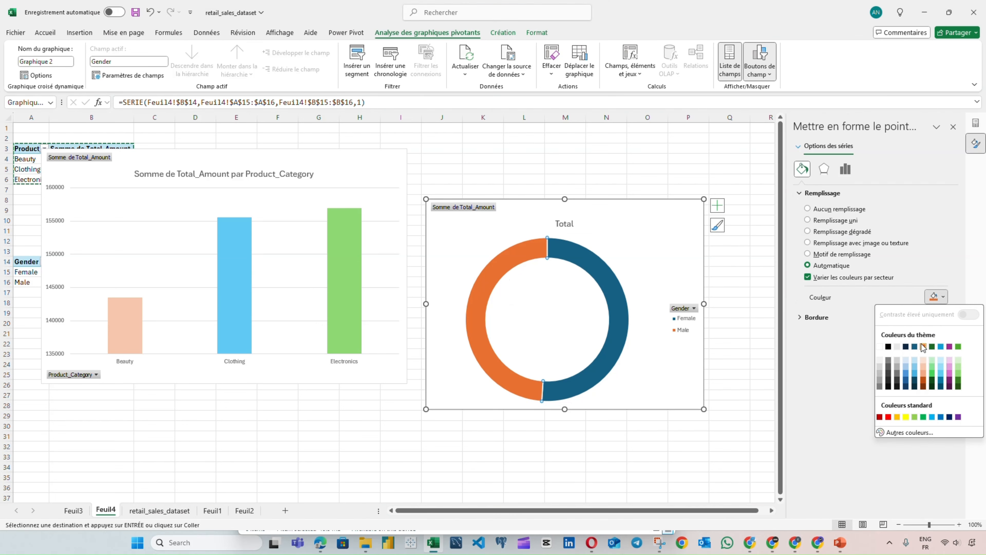
pyautogui.click(923, 368)
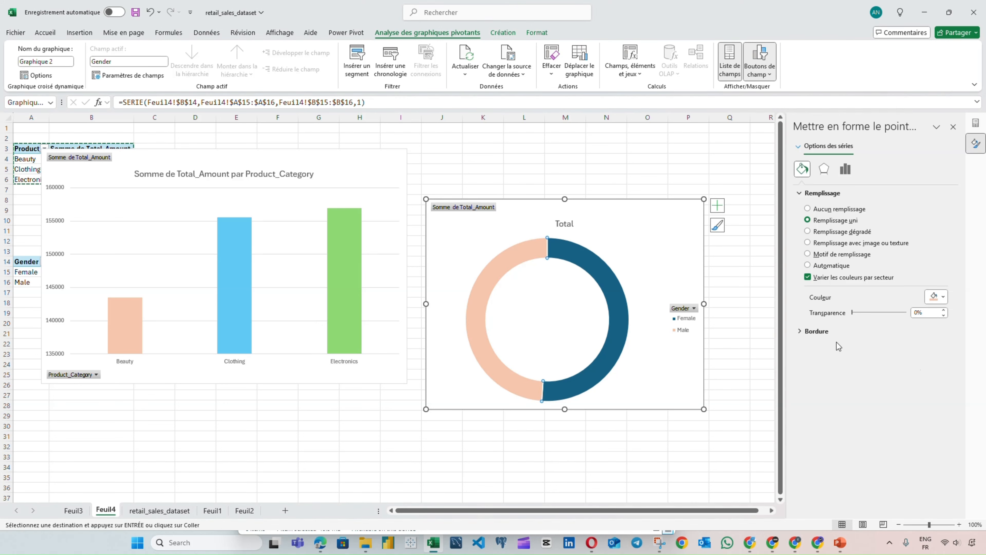
# - Give the Female segment of the doughnut chart a solid light green fill
pyautogui.click(591, 265)
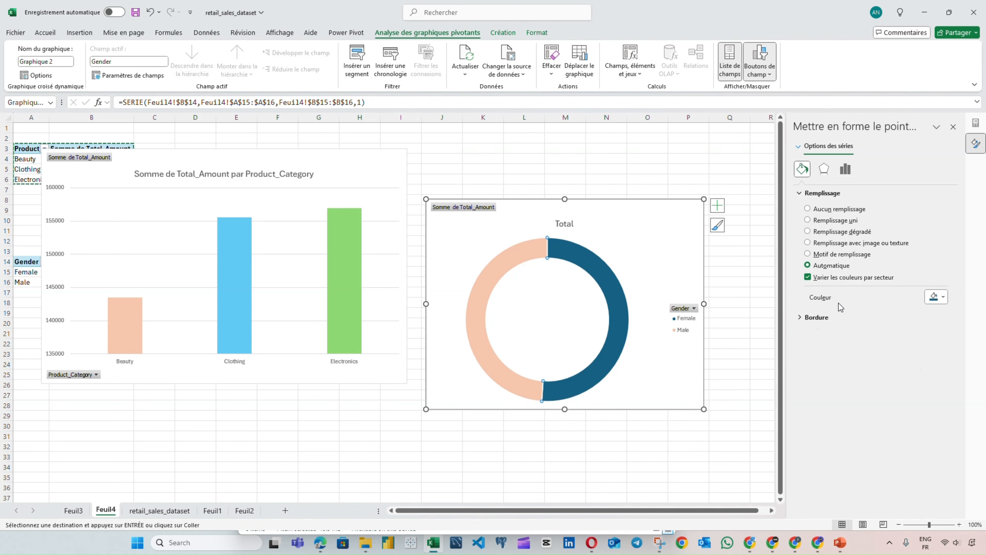
pyautogui.click(936, 297)
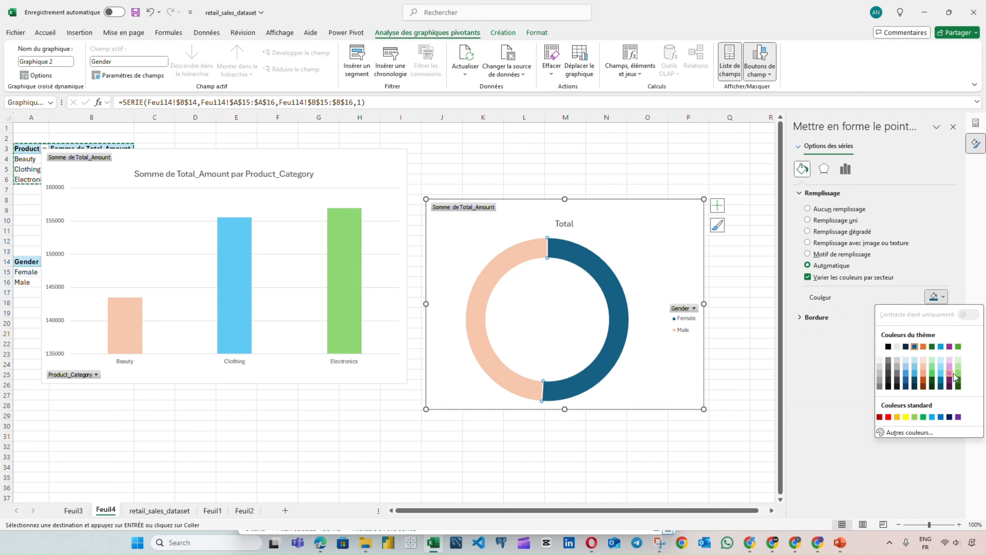
pyautogui.click(958, 379)
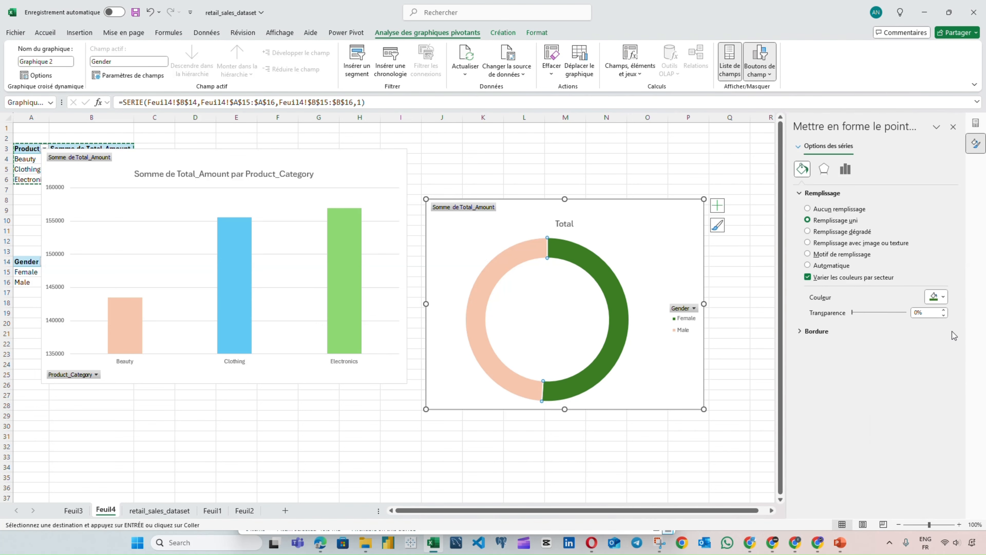
pyautogui.click(937, 298)
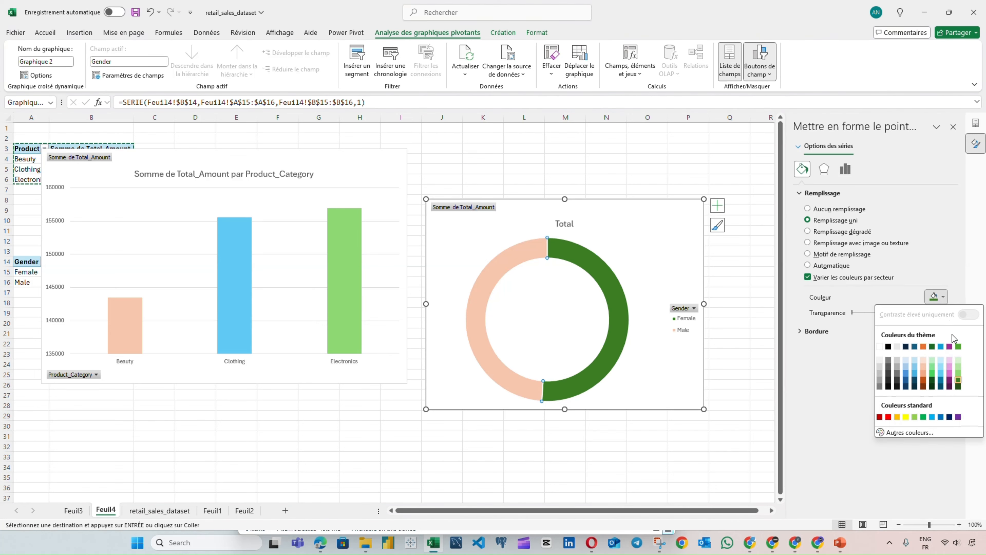
pyautogui.click(958, 373)
# - Replace the doughnut chart's title with "Répartition des montant par genre"
pyautogui.click(569, 225)
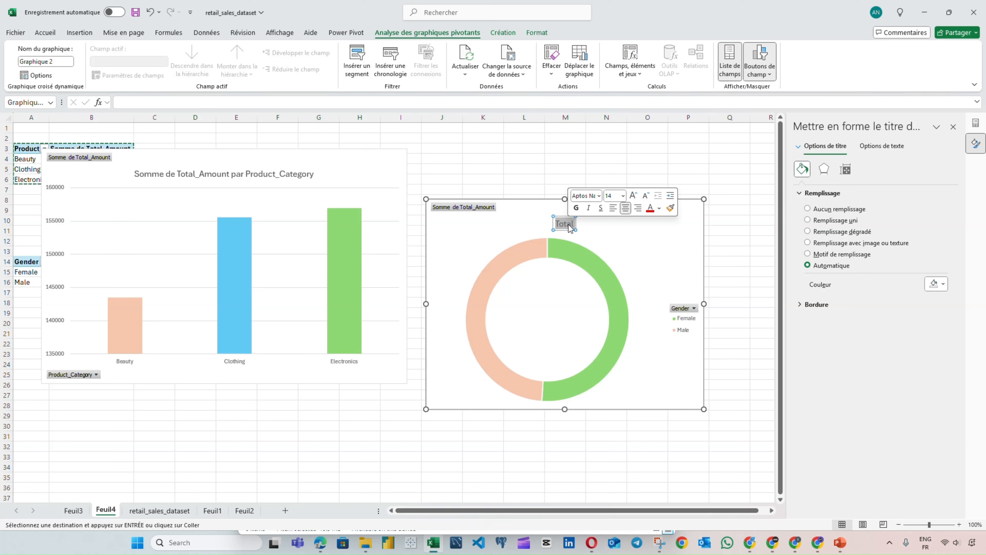
pyautogui.write('Répartition')
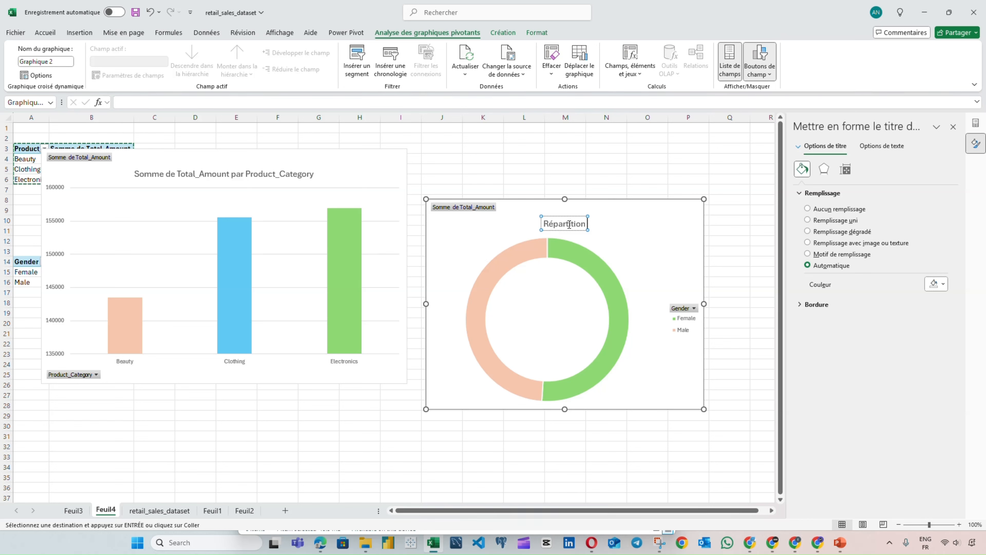
pyautogui.write(' des mont')
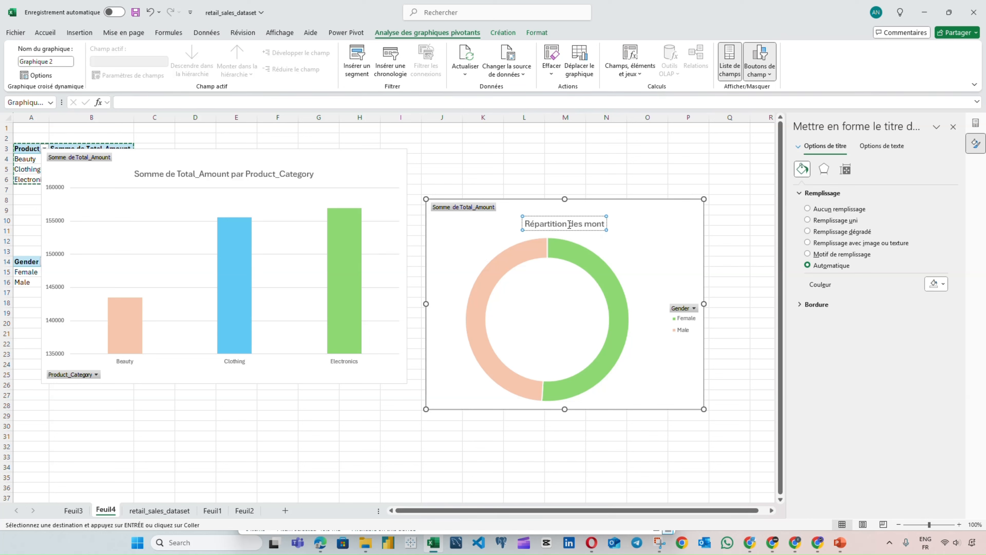
pyautogui.write('ant pa')
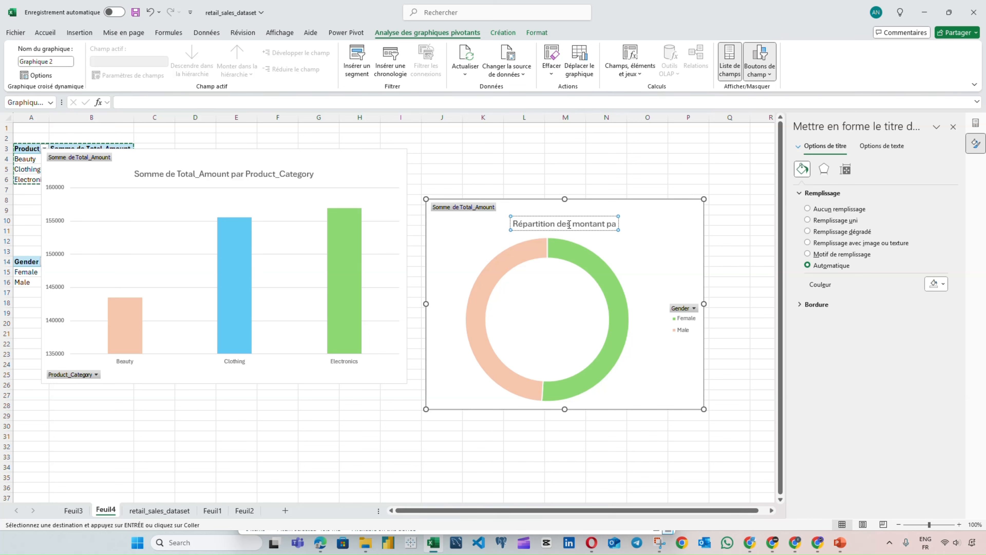
pyautogui.write('r genre')
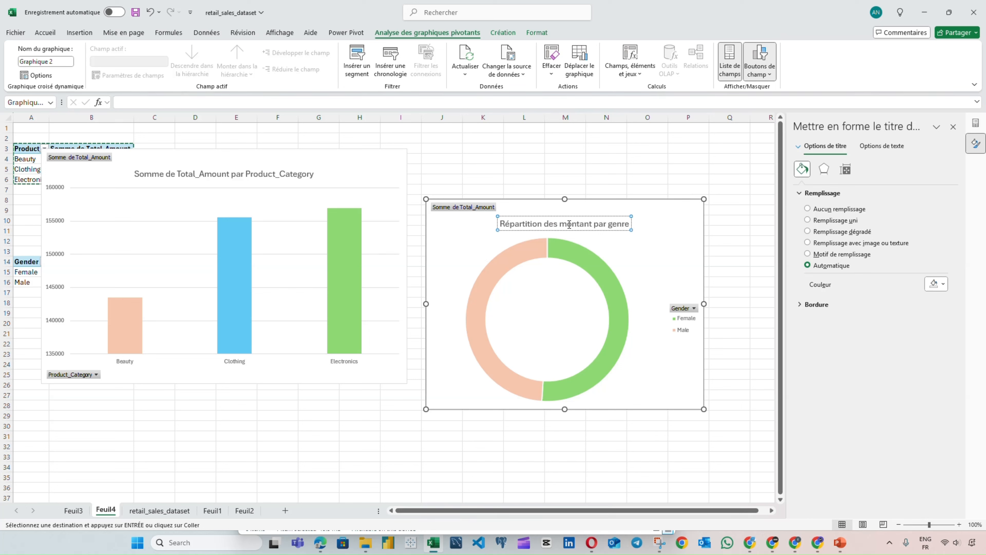
# - Replace the column chart's title with "Montant par Catégorie de produit"
pyautogui.click(262, 174)
pyautogui.doubleClick(239, 174)
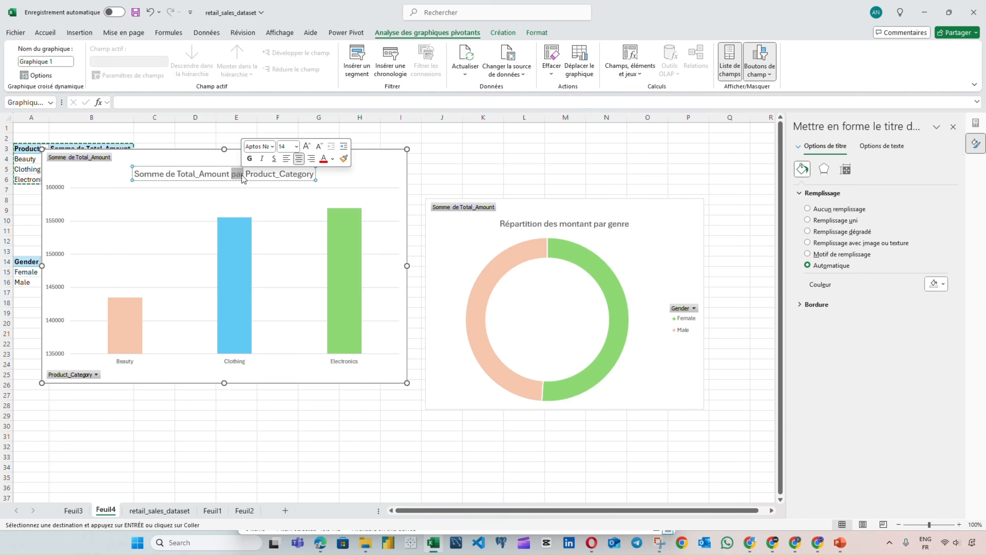
pyautogui.click(241, 175)
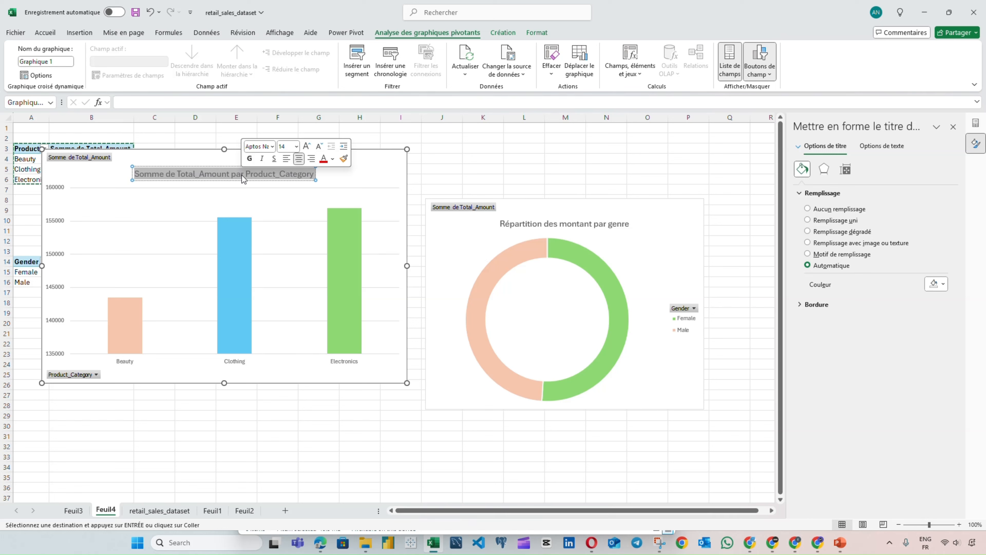
pyautogui.write('Montan')
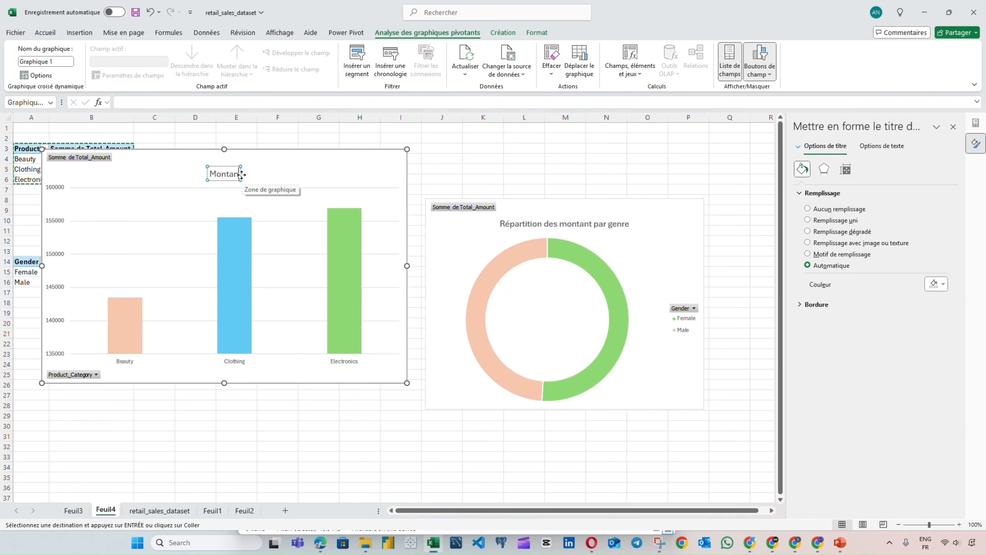
pyautogui.write('t par')
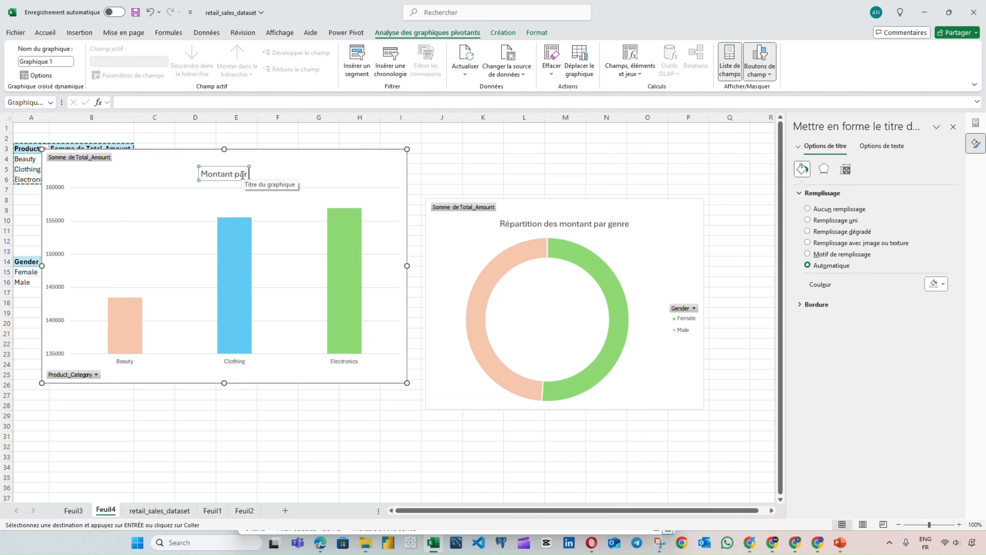
pyautogui.write(' Catégor')
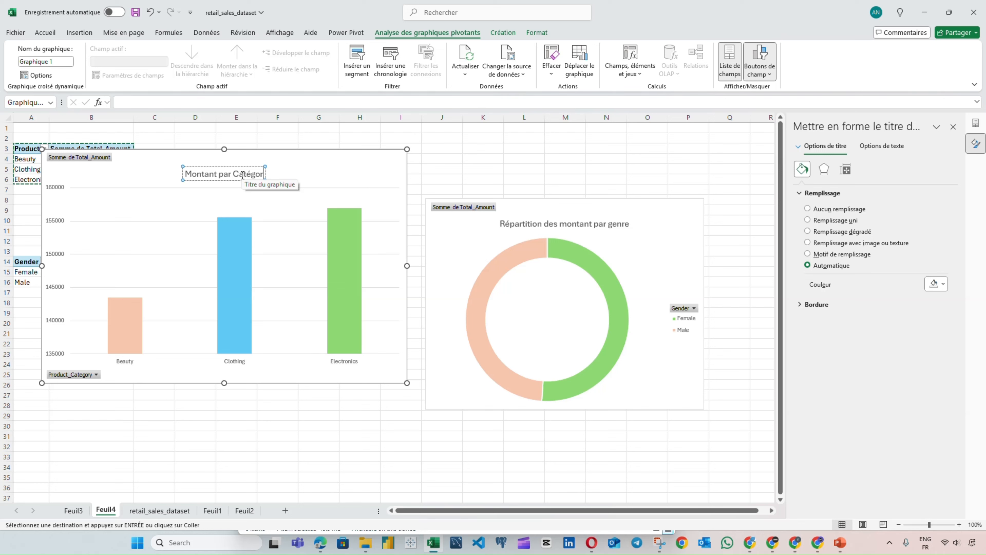
pyautogui.write('ie de pro')
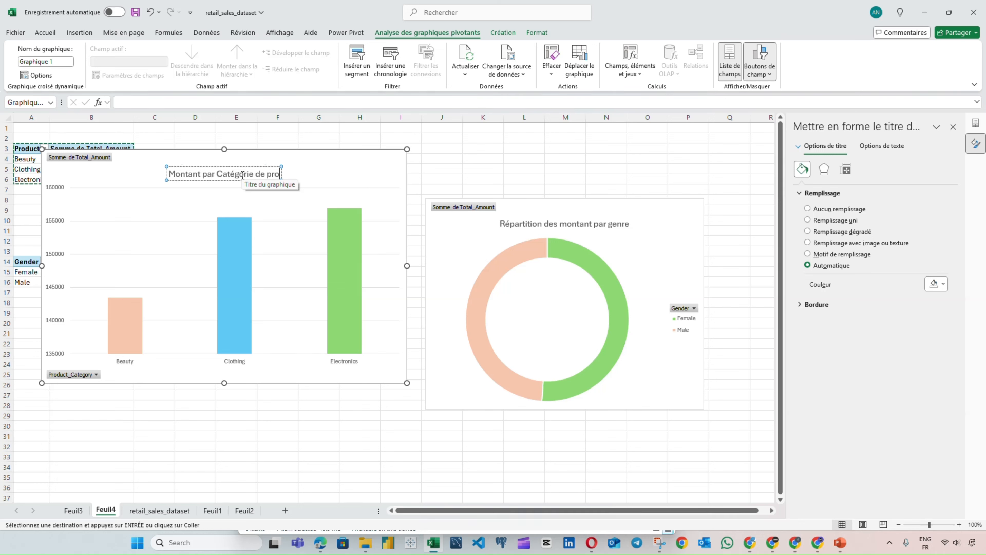
pyautogui.write('duit')
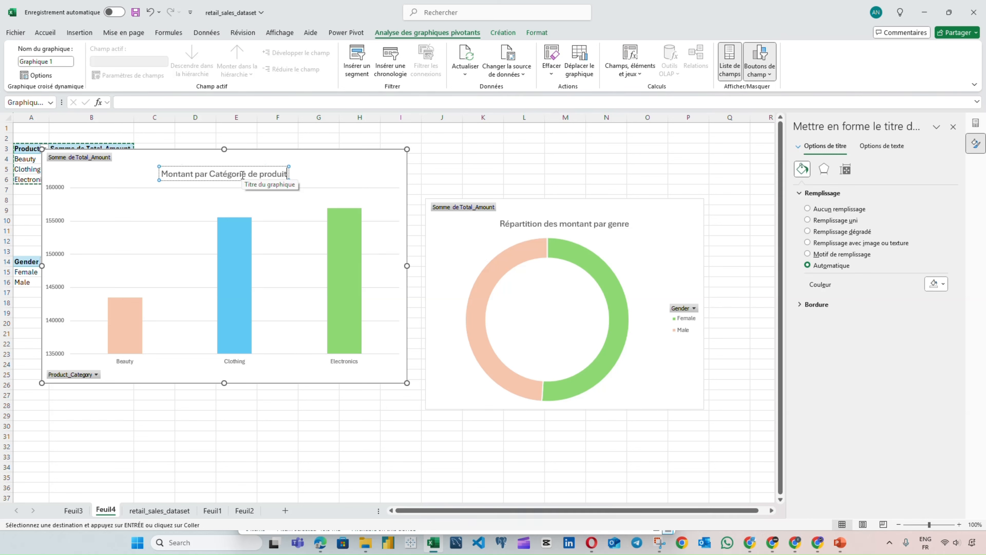
pyautogui.press('Escape')
pyautogui.press('Escape')
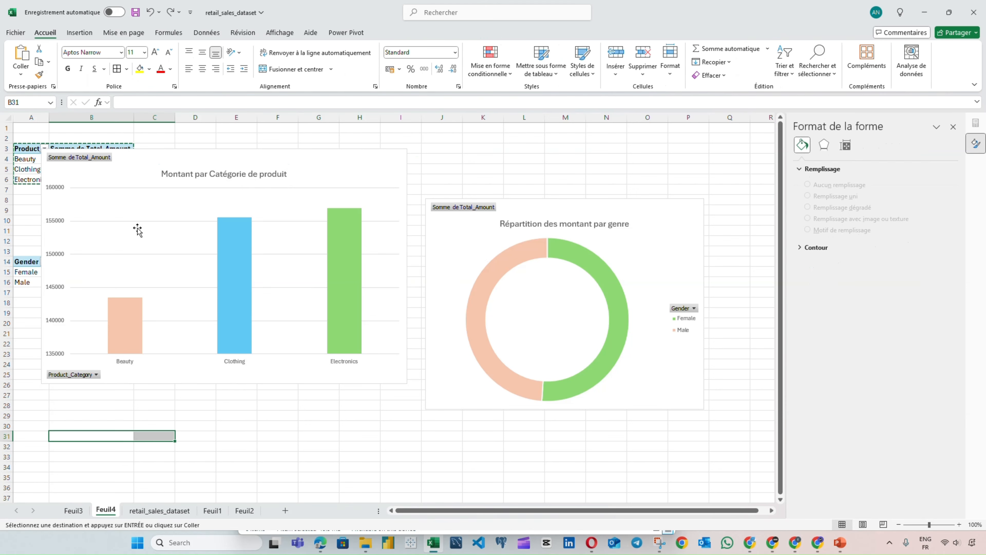
# - Hide all field buttons on both the column chart and the doughnut chart
pyautogui.click(119, 167)
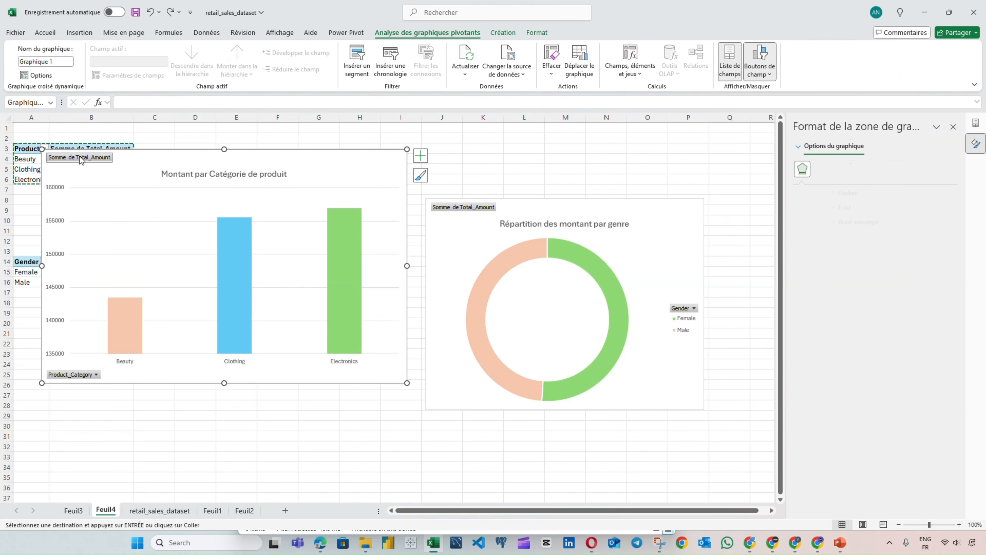
pyautogui.rightClick(68, 159)
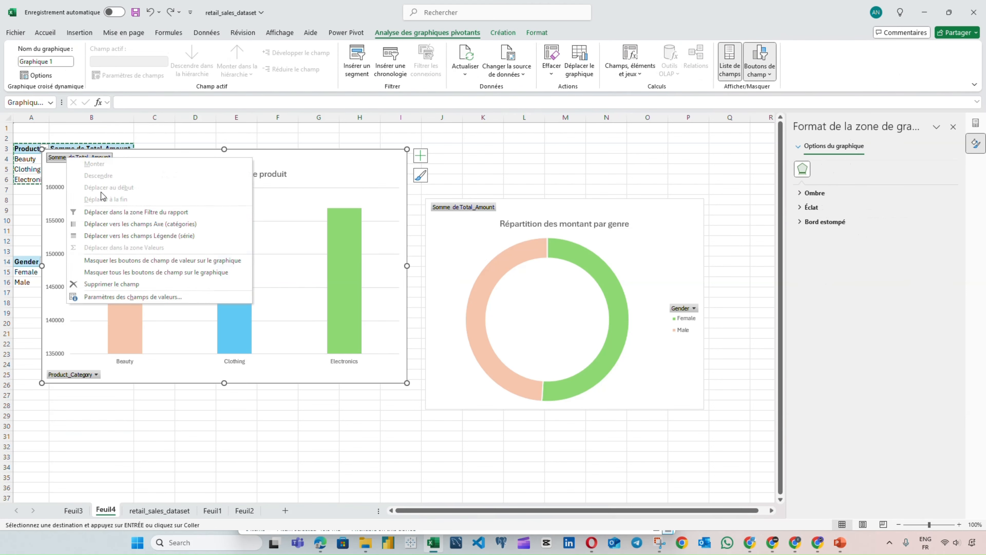
pyautogui.click(184, 274)
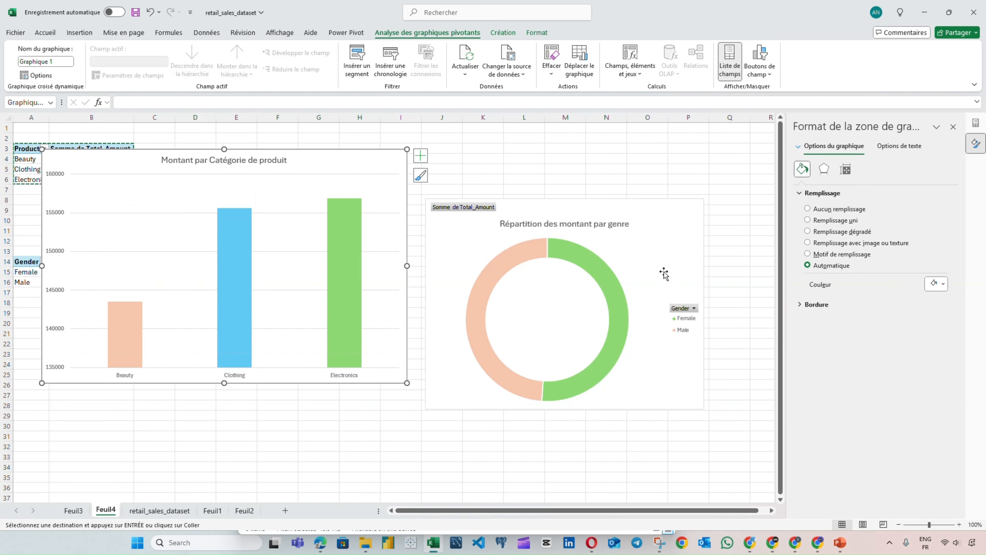
pyautogui.rightClick(684, 310)
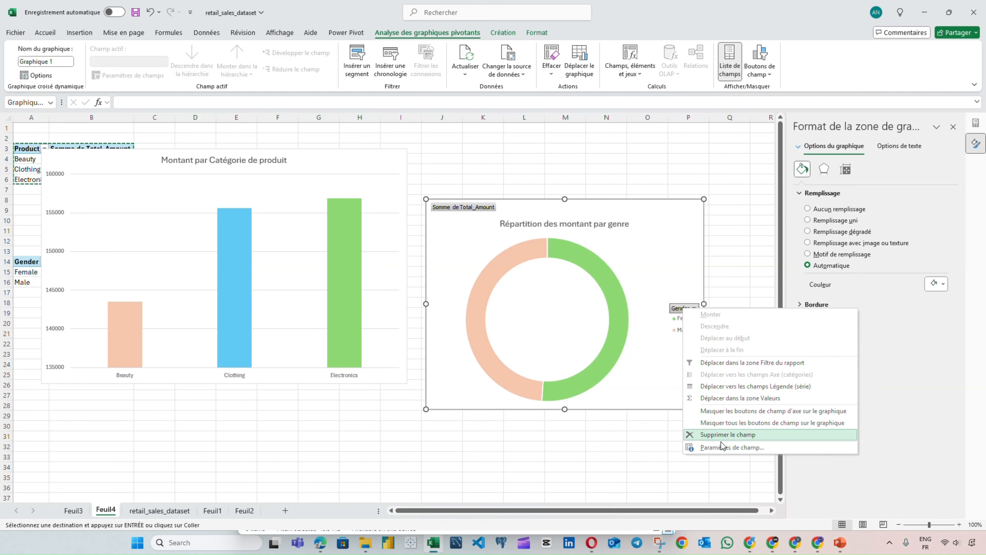
pyautogui.click(732, 428)
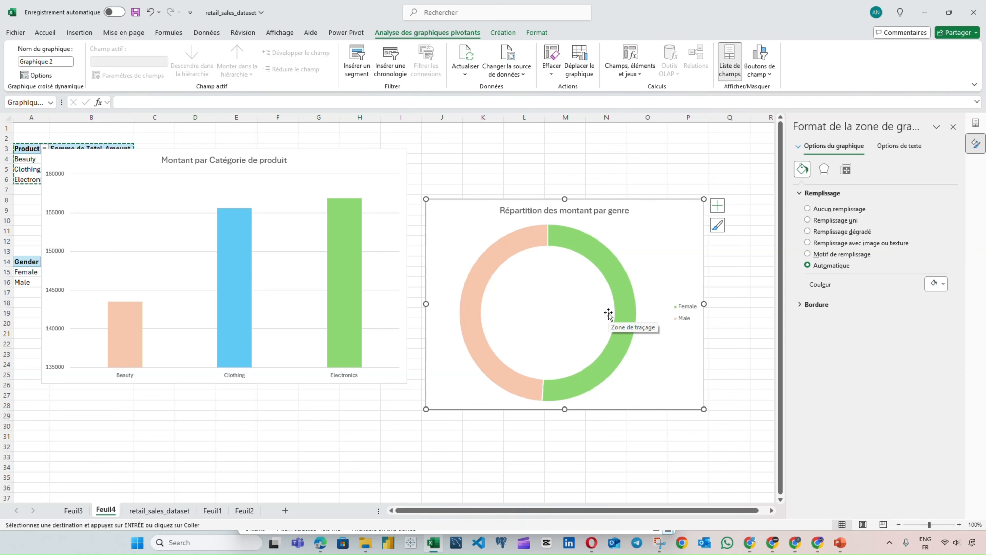
# - Move the column chart to cell A1 and place the doughnut chart right beside it, starting at row 1
pyautogui.moveTo(370, 156); pyautogui.dragTo(342, 130)
pyautogui.click(463, 208)
pyautogui.moveTo(463, 208); pyautogui.dragTo(417, 133)
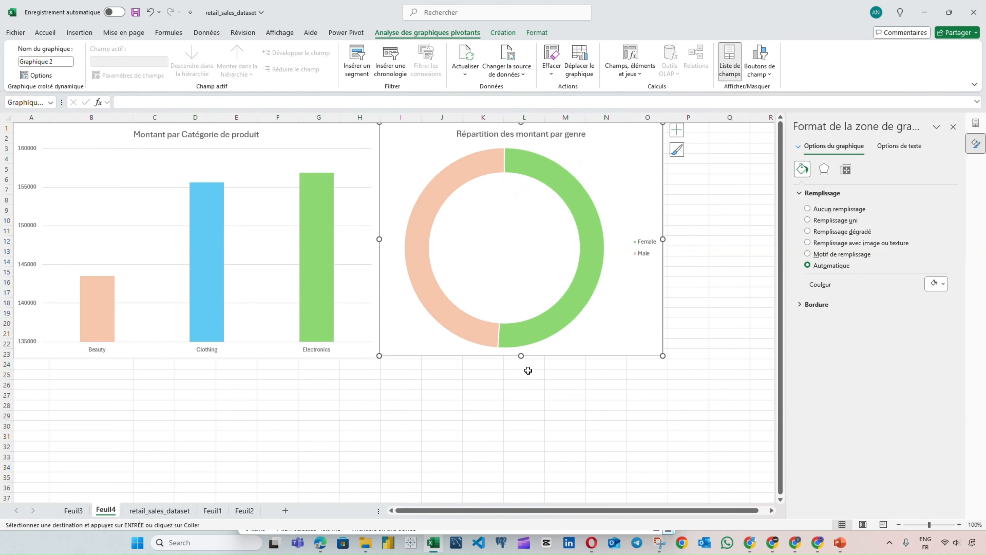